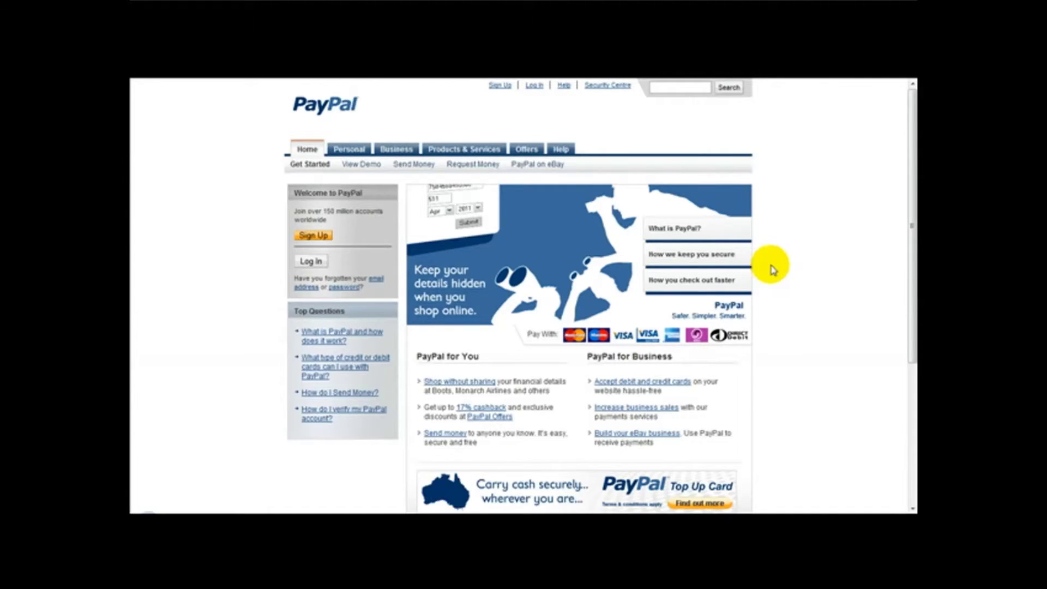
Step: Log in to PayPal with the account's e-mail address and password
mouse_move(912, 262)
left_mouse_down()
mouse_move(908, 348)
mouse_move(905, 244)
left_mouse_up()
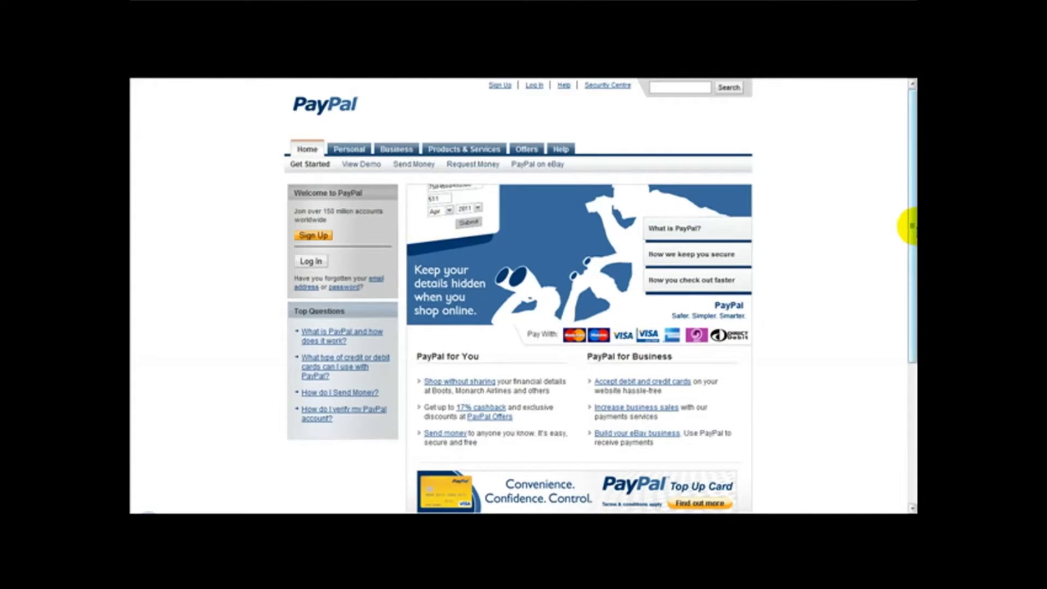
mouse_move(910, 227)
left_mouse_down()
mouse_move(910, 378)
mouse_move(909, 239)
mouse_move(899, 215)
left_mouse_up()
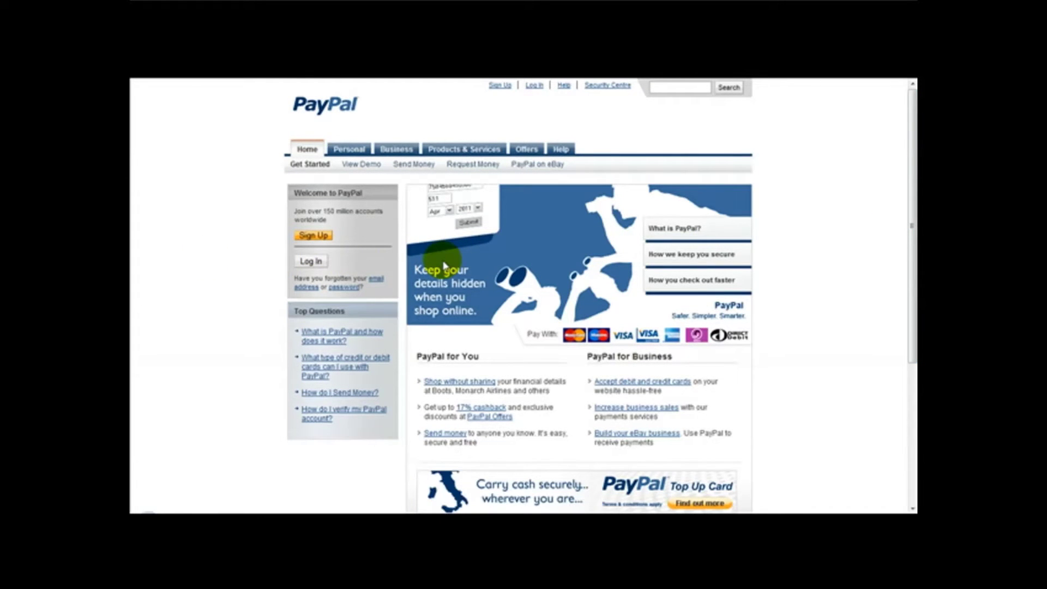
mouse_move(907, 204)
left_mouse_down()
mouse_move(907, 234)
mouse_move(911, 197)
left_mouse_up()
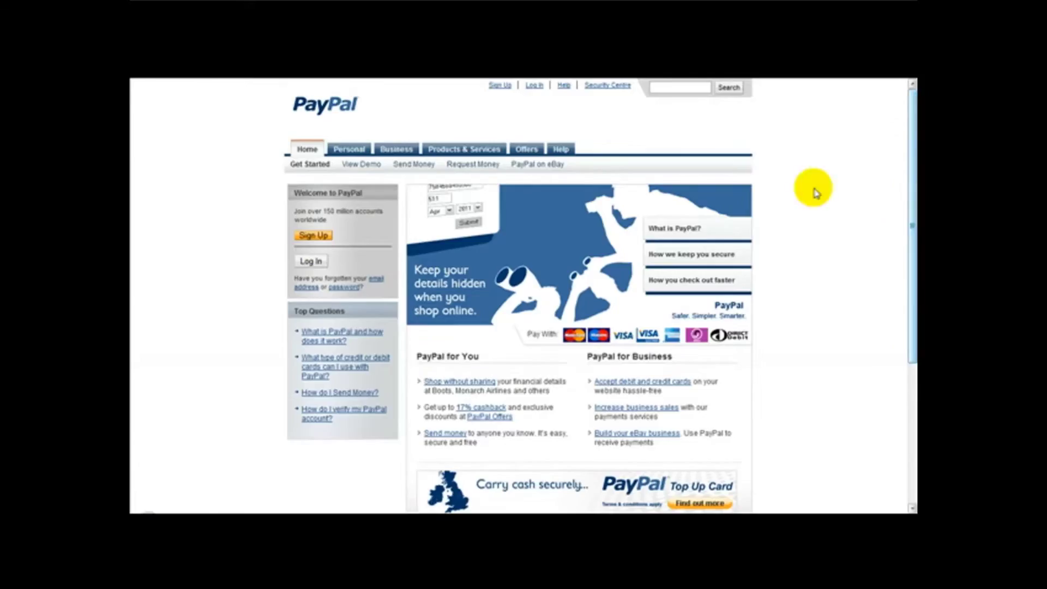
left_click(310, 261)
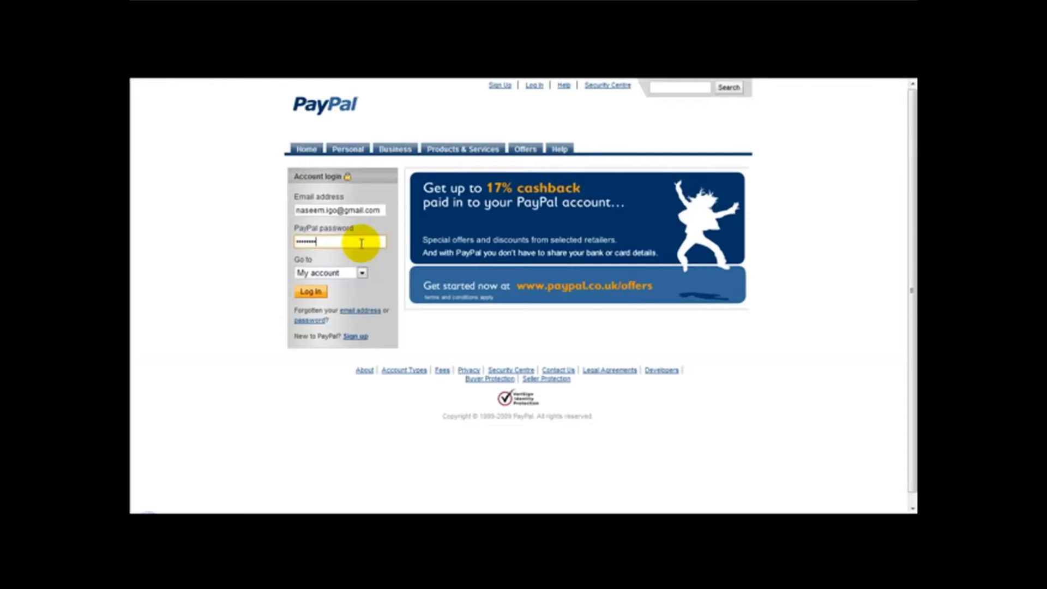
left_click(311, 293)
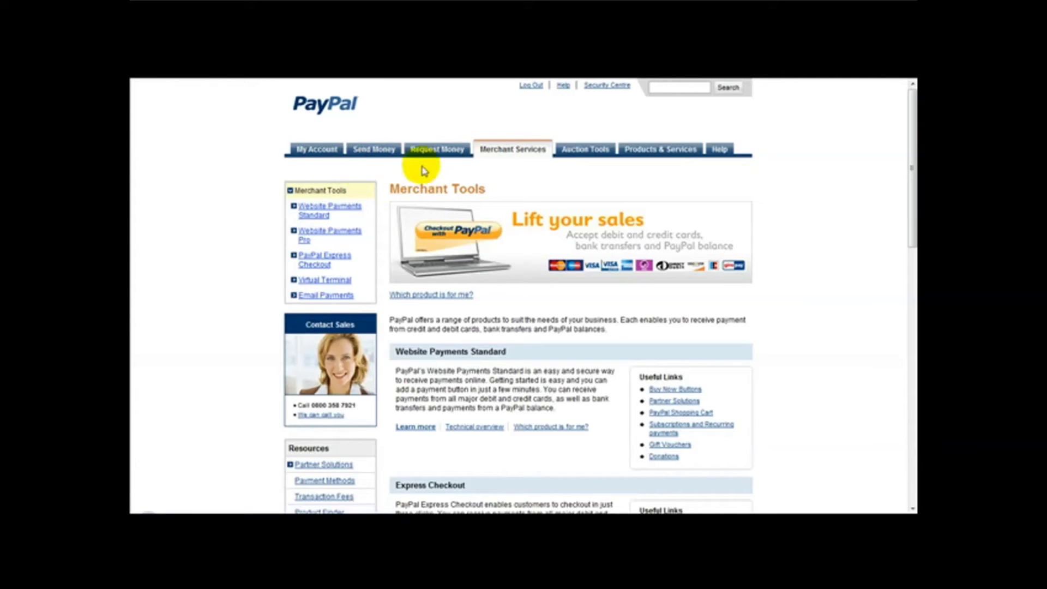
Step: Follow the Buy Now Buttons link under Useful Links, then choose 'Create your button now'
left_click(532, 150)
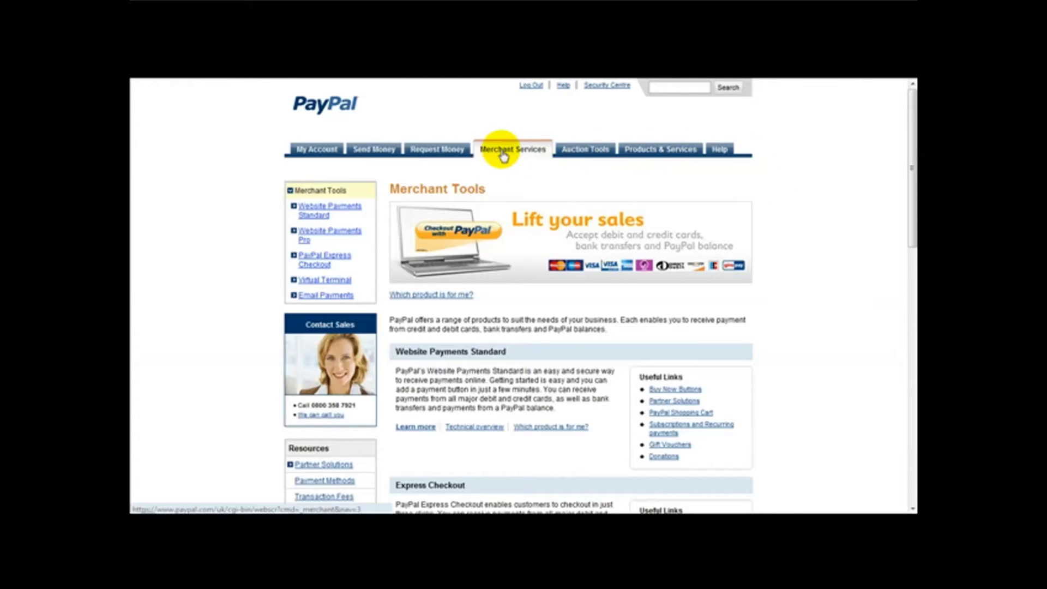
scroll(501, 153, "down", 3)
scroll(557, 153, "up", 3)
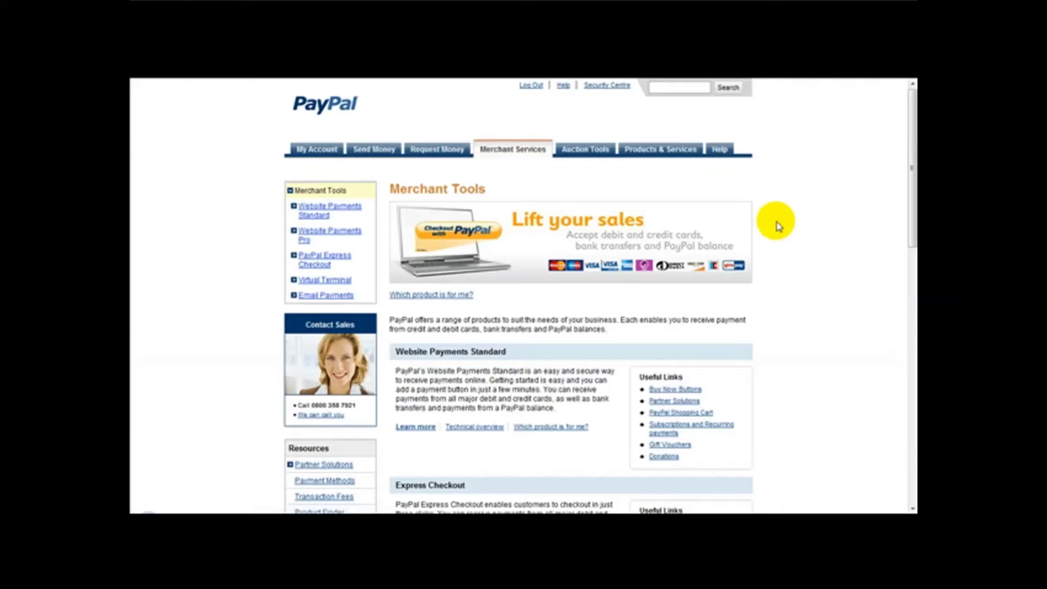
scroll(709, 223, "down", 3)
scroll(557, 230, "up", 2)
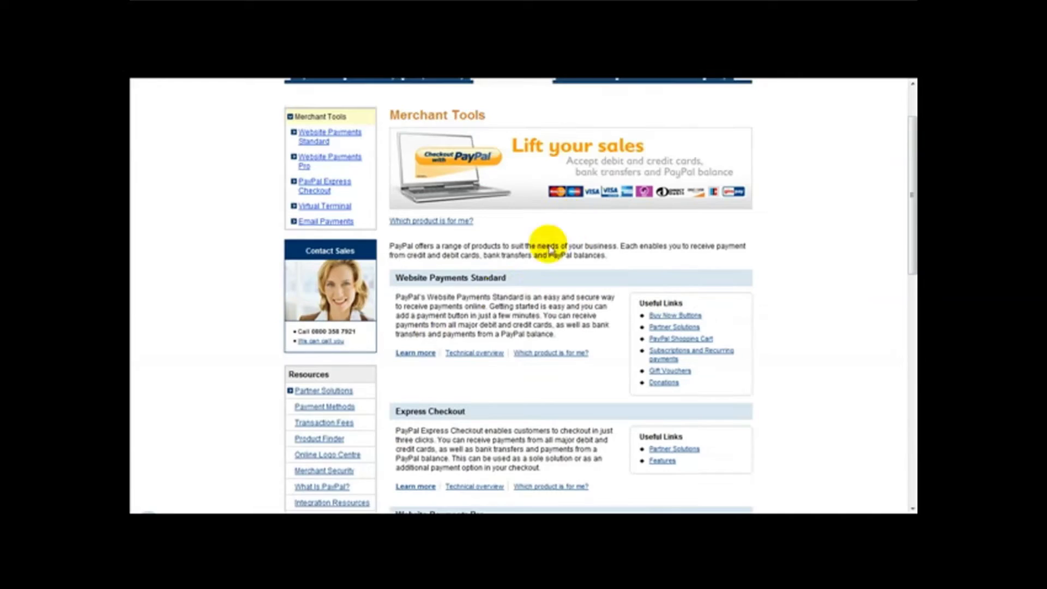
left_click(684, 317)
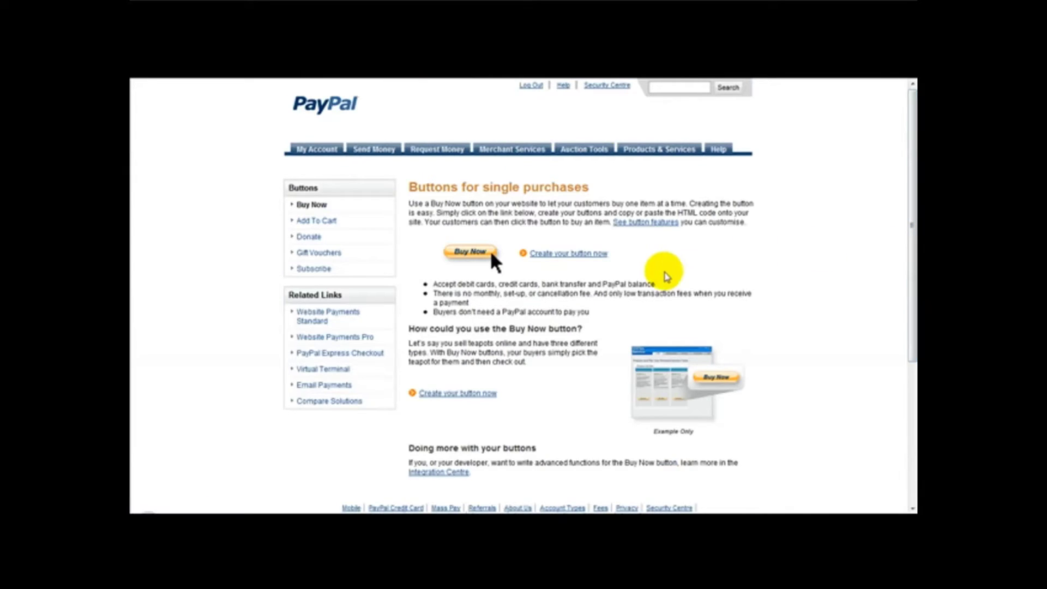
scroll(600, 310, "down", 3)
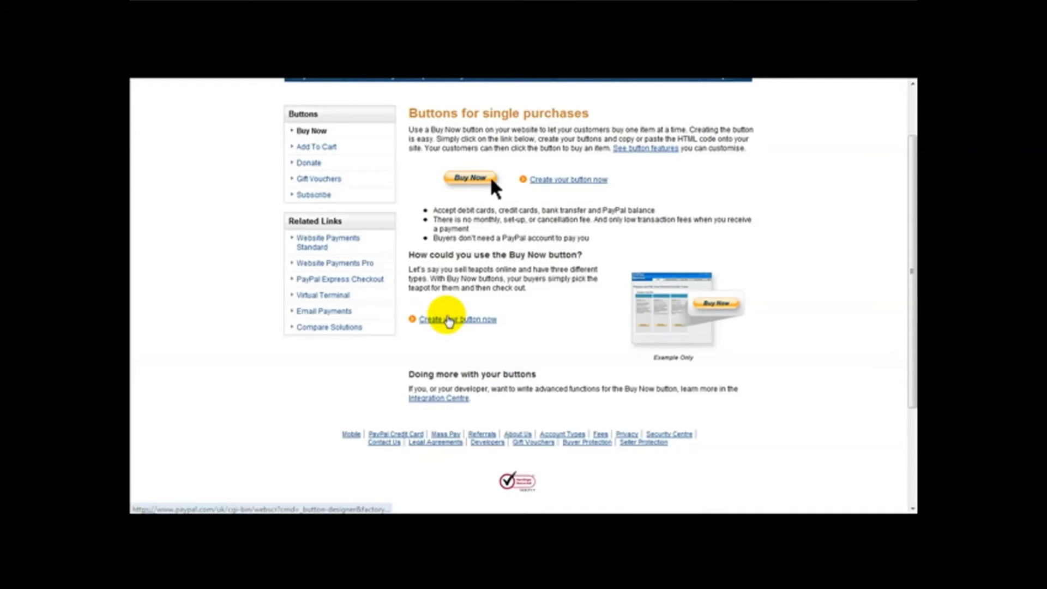
left_click(448, 319)
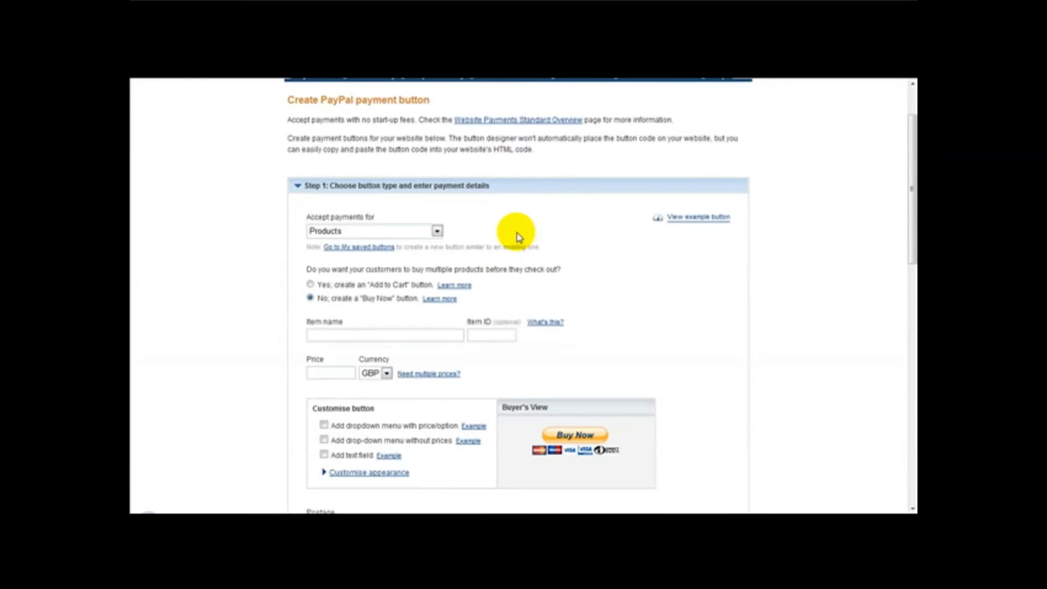
Step: Keep the Products payment type and enter the item name 'E-book On Making Money'
scroll(518, 237, "up", 3)
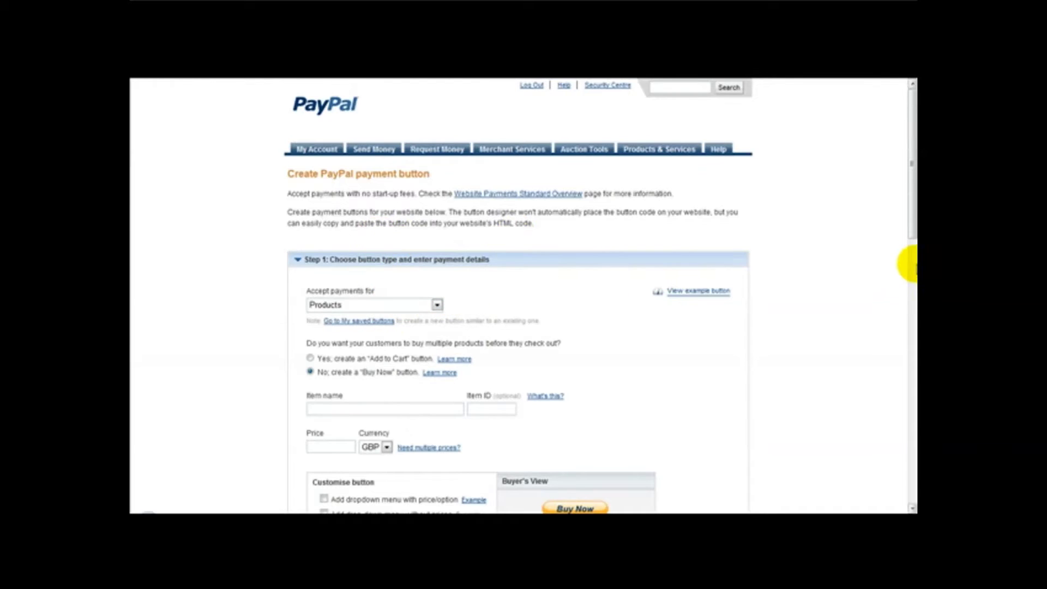
mouse_move(909, 211)
left_mouse_down()
mouse_move(909, 264)
mouse_move(909, 222)
left_mouse_up()
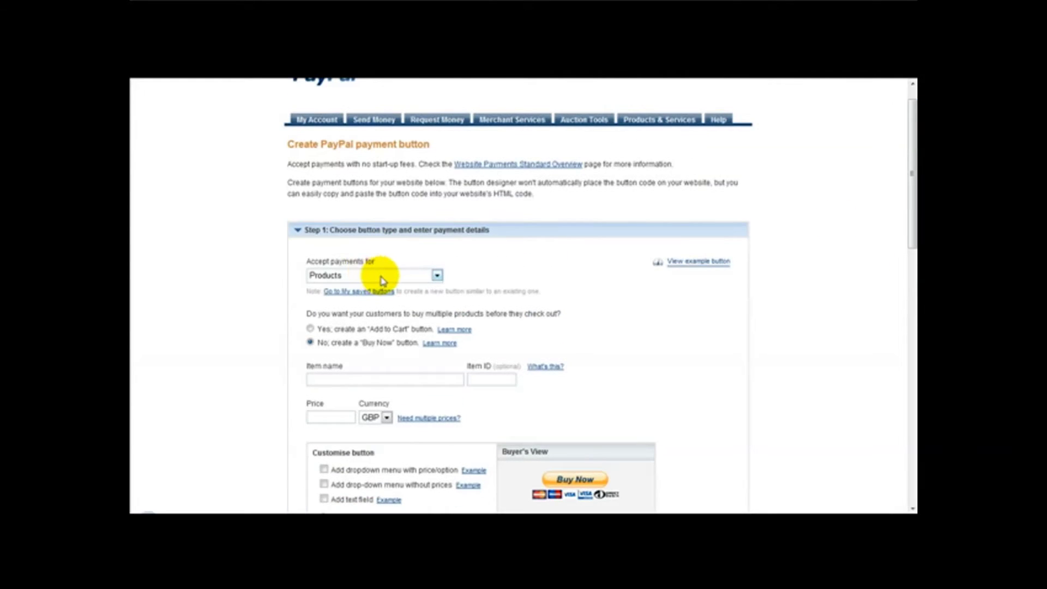
left_click(398, 278)
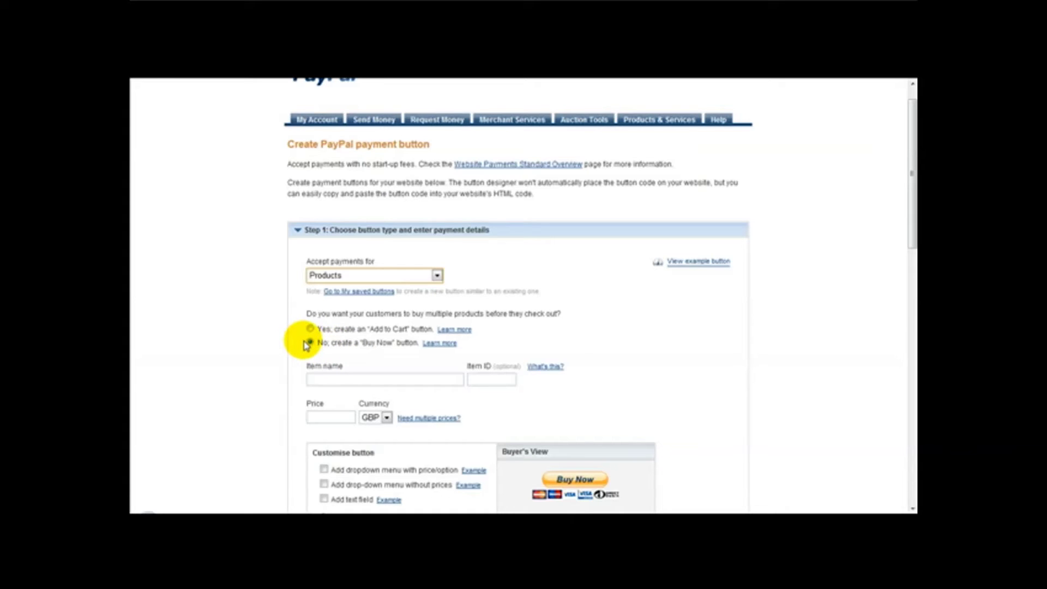
left_click(328, 378)
scroll(327, 376, "down", 3)
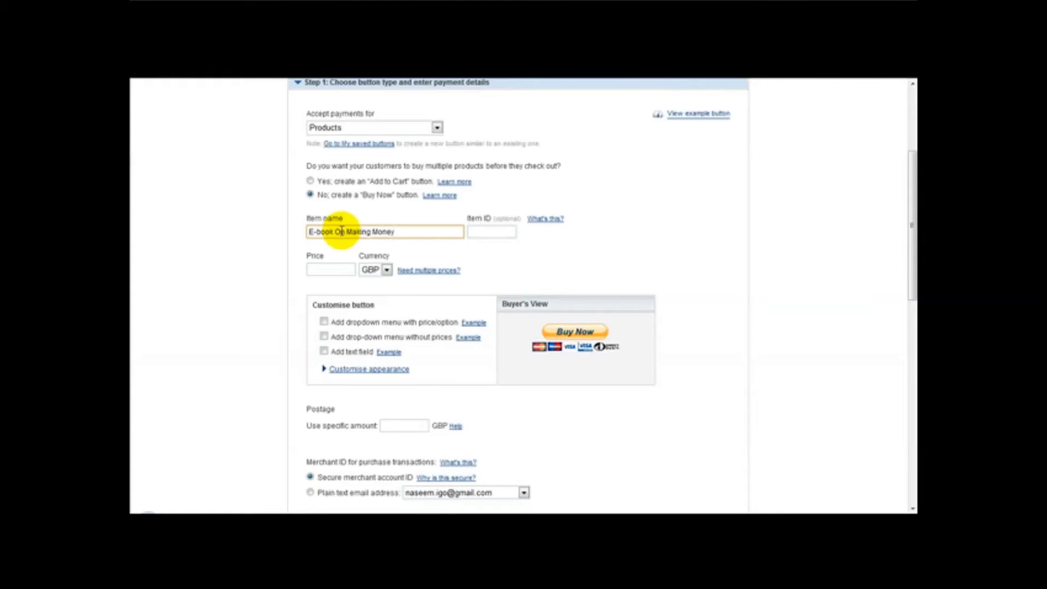
Step: Set the currency to USD and the price to 27.00
left_click(340, 269)
left_click(374, 271)
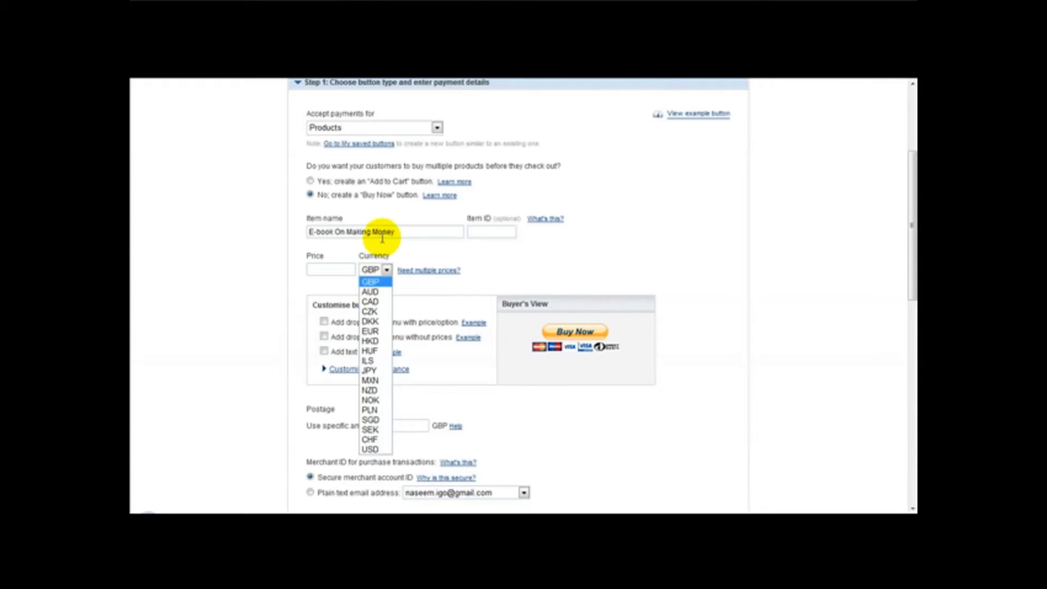
left_click(373, 449)
left_click(336, 271)
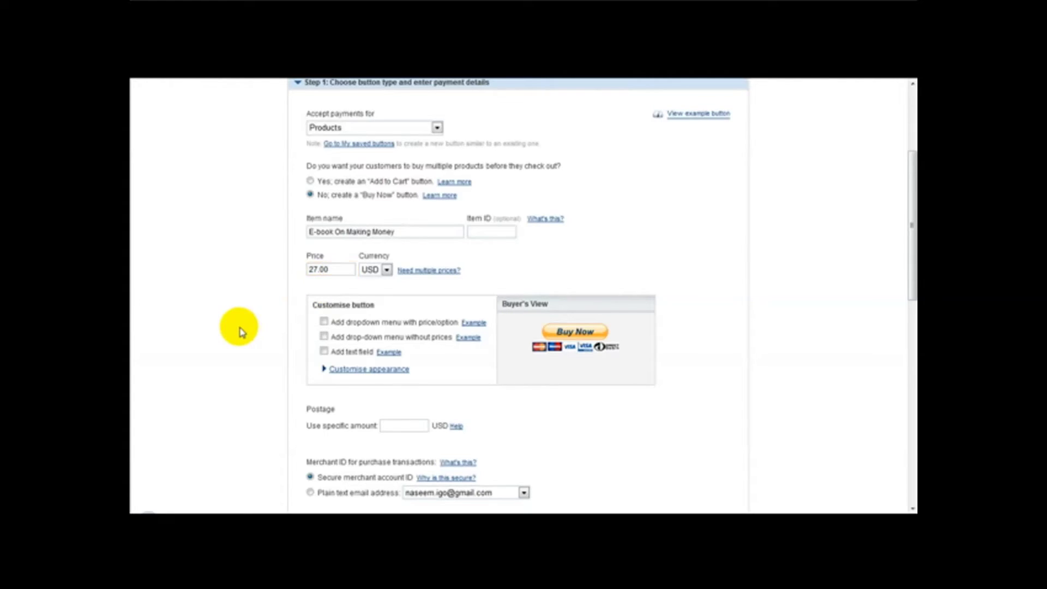
scroll(240, 331, "down", 3)
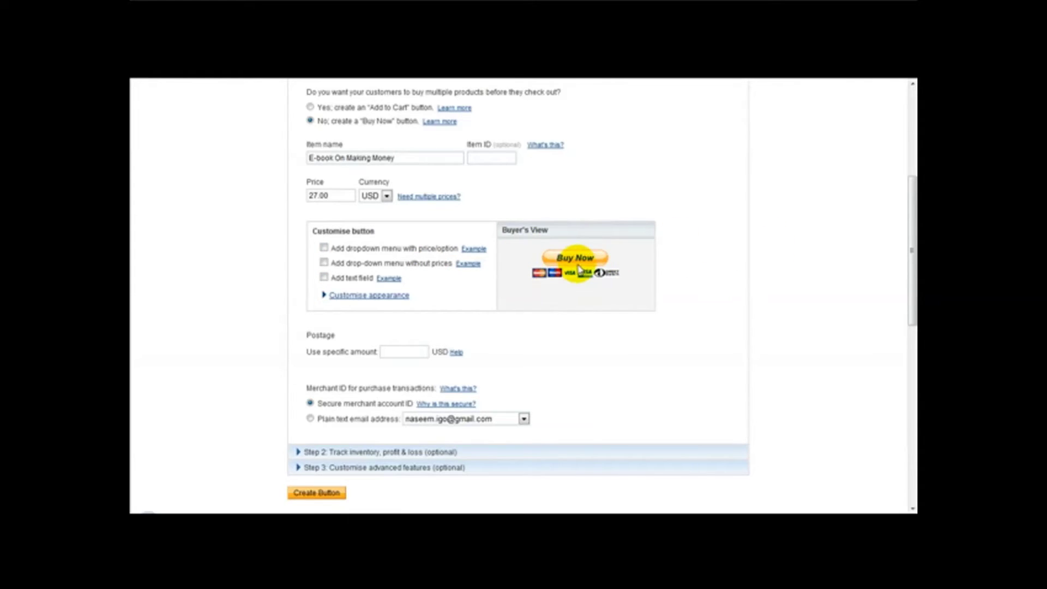
left_click(364, 297)
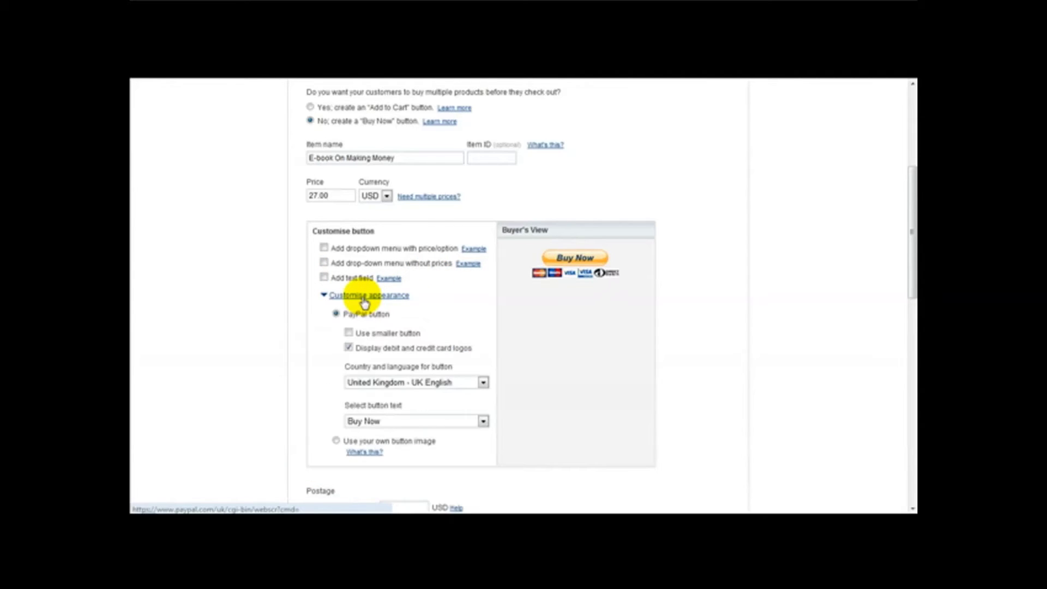
scroll(354, 316, "down", 3)
mouse_move(349, 373)
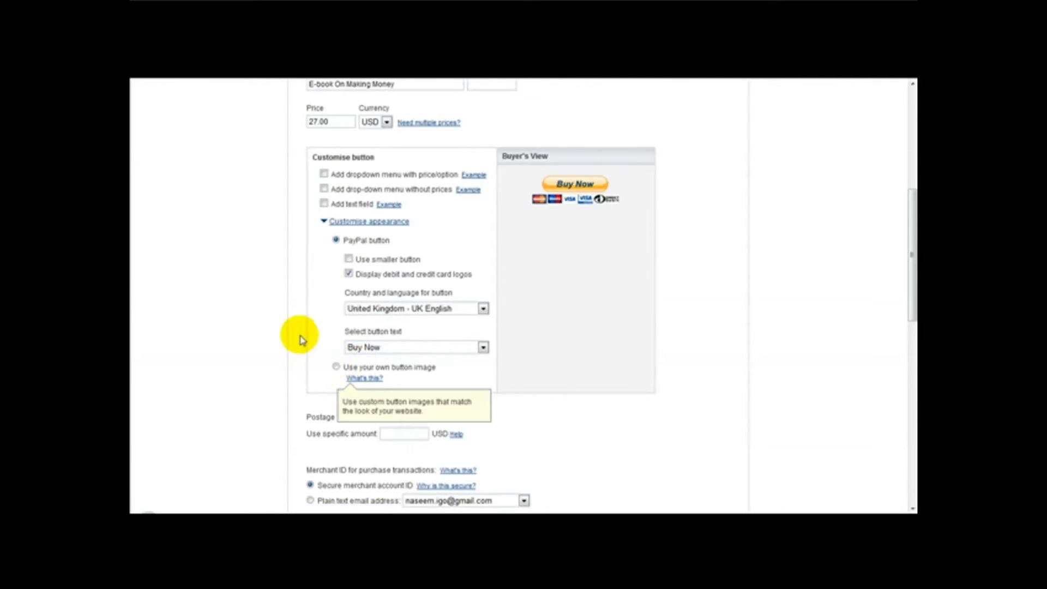
scroll(300, 336, "down", 3)
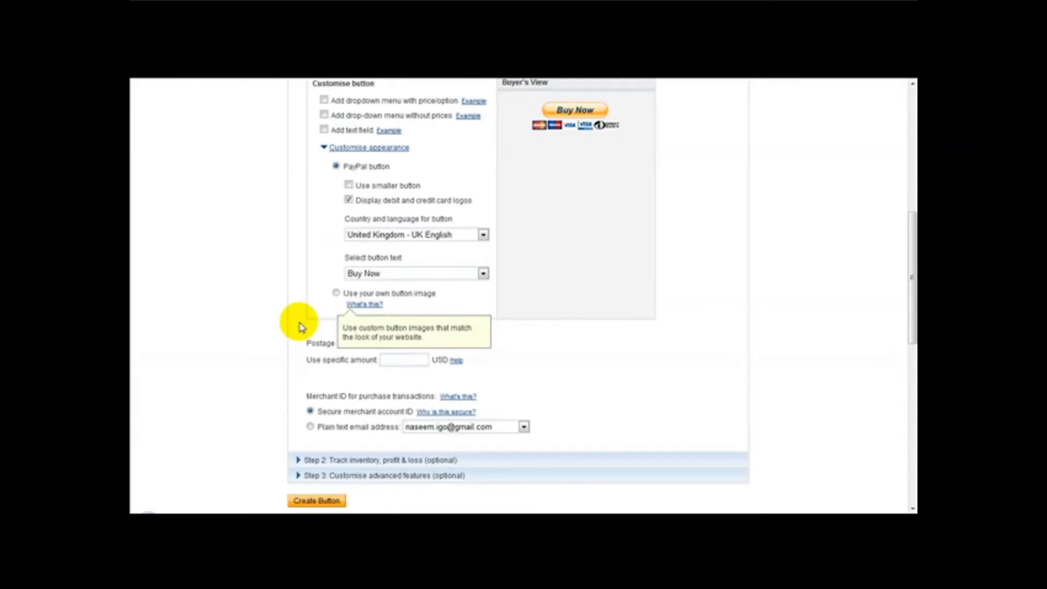
left_click(336, 294)
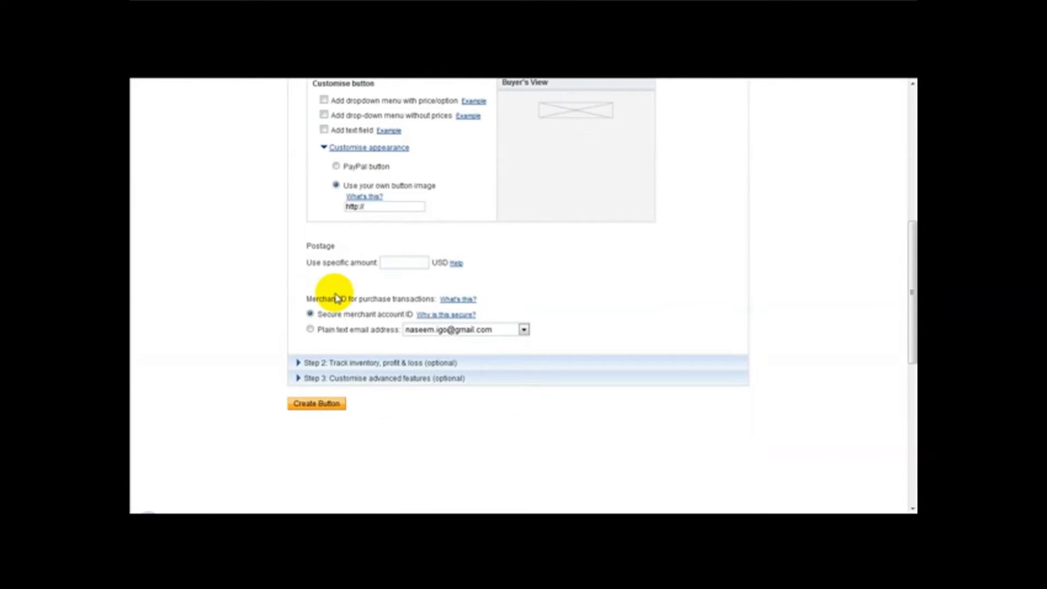
left_click(400, 202)
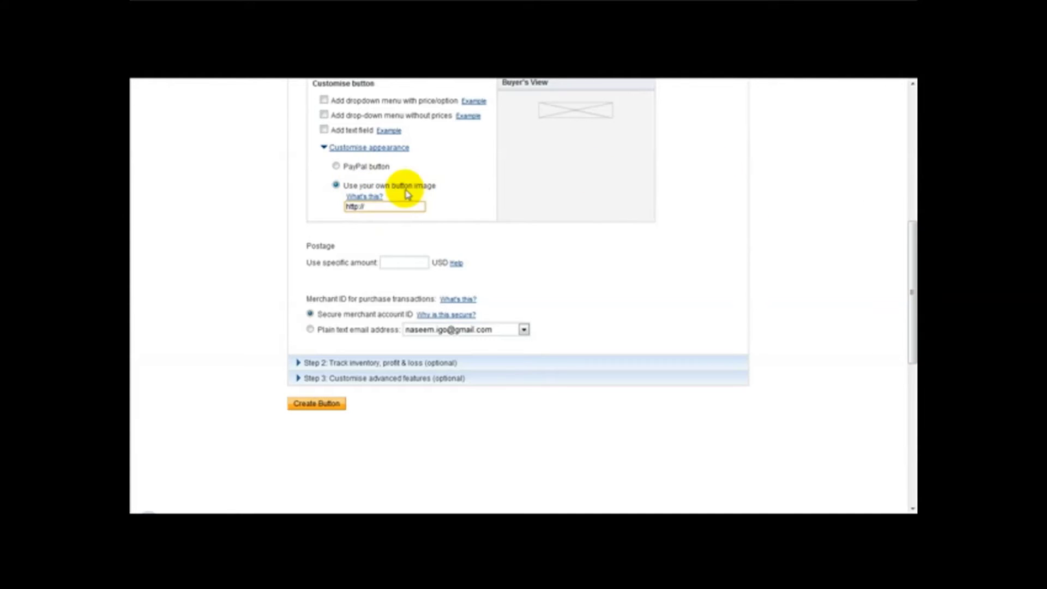
left_click_drag(388, 206, 347, 207)
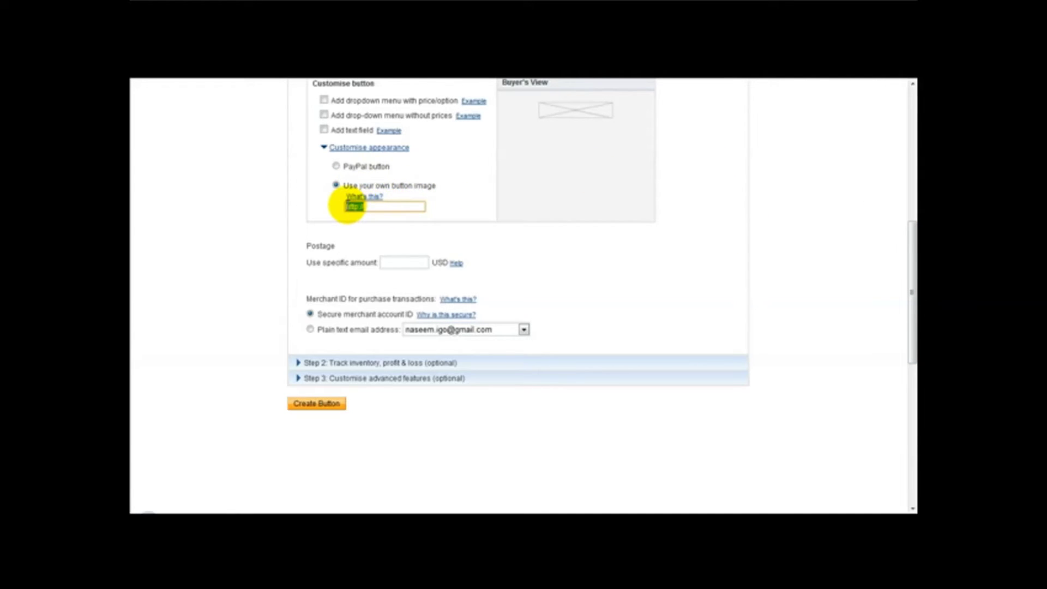
Step: Return to the standard PayPal Buy Now button with card logos and 0.00 USD postage
scroll(305, 206, "up", 2)
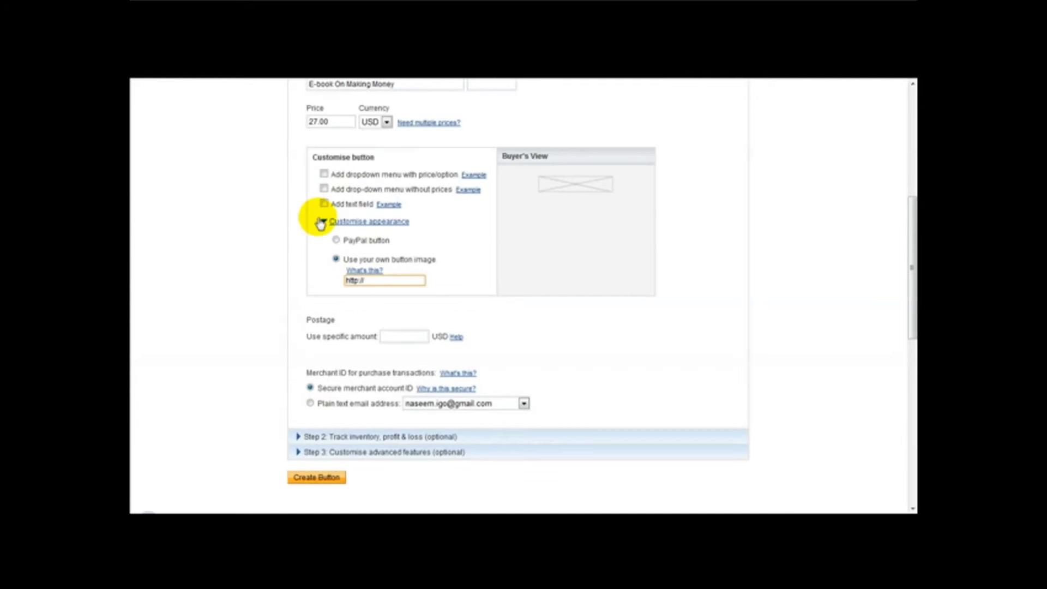
left_click(336, 241)
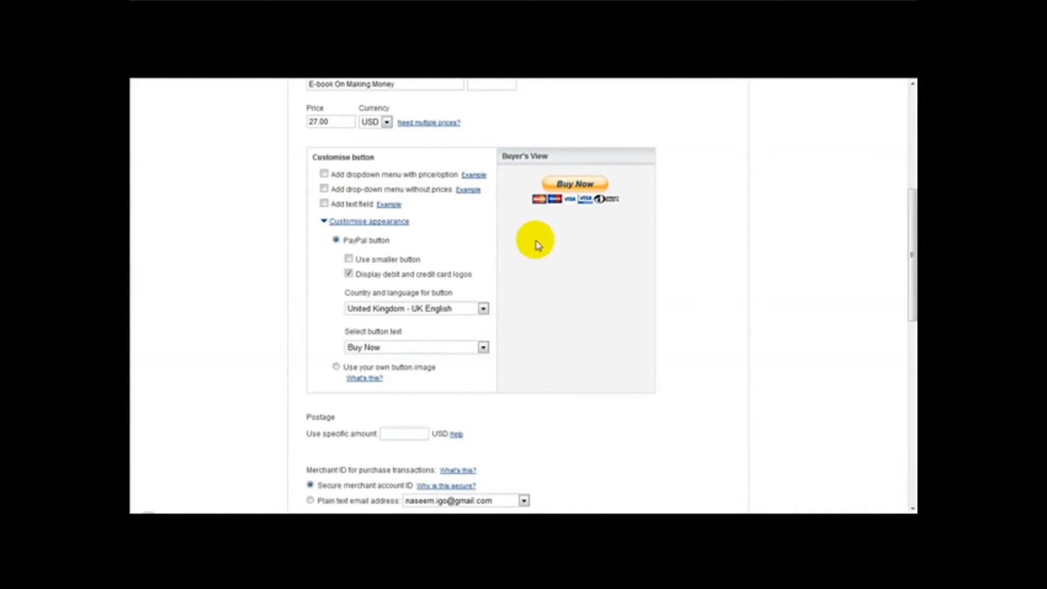
scroll(557, 219, "down", 2)
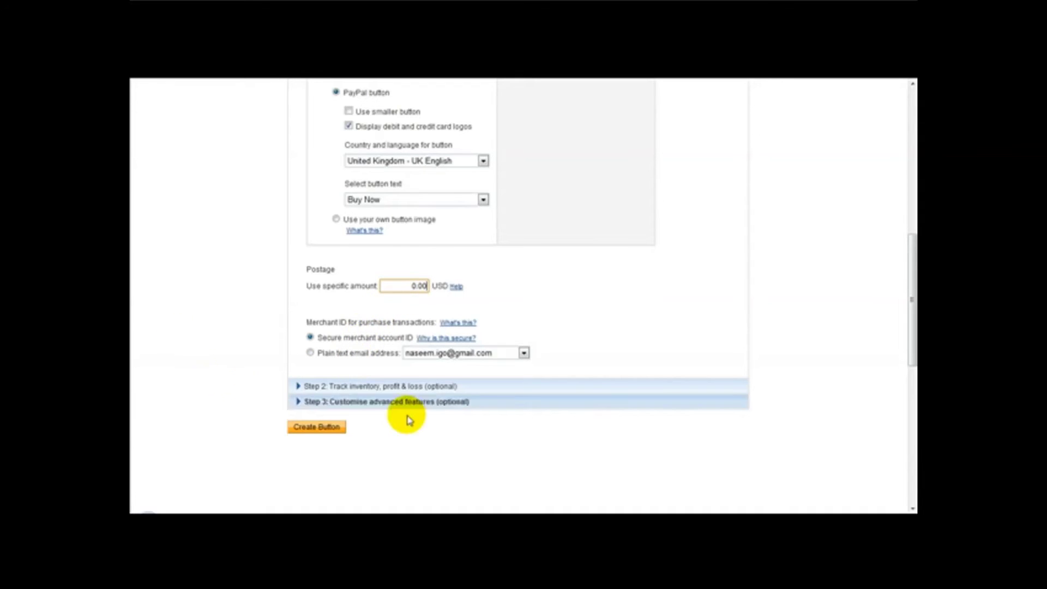
Step: Expand the inventory tracking options and reopen the button type and payment details section
left_click(429, 390)
scroll(429, 390, "up", 5)
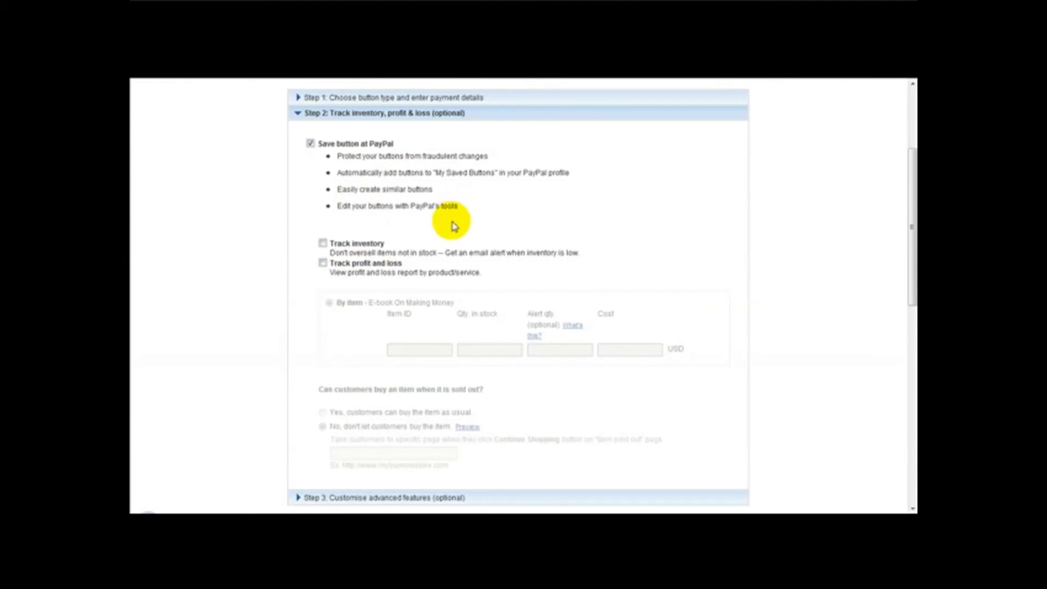
scroll(386, 334, "down", 2)
scroll(335, 395, "up", 5)
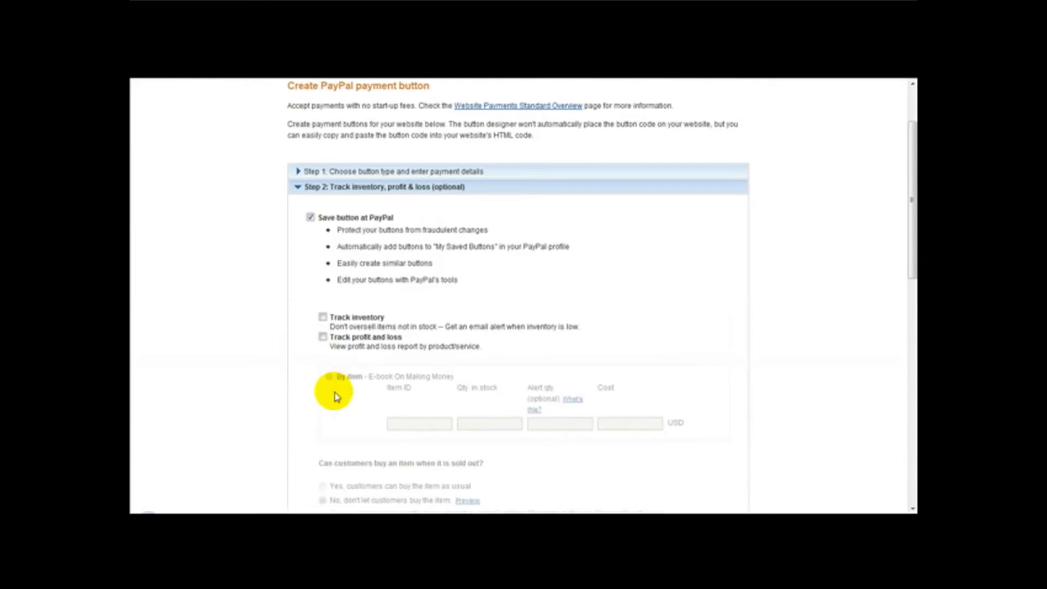
left_click(398, 170)
scroll(370, 273, "down", 5)
scroll(364, 288, "down", 3)
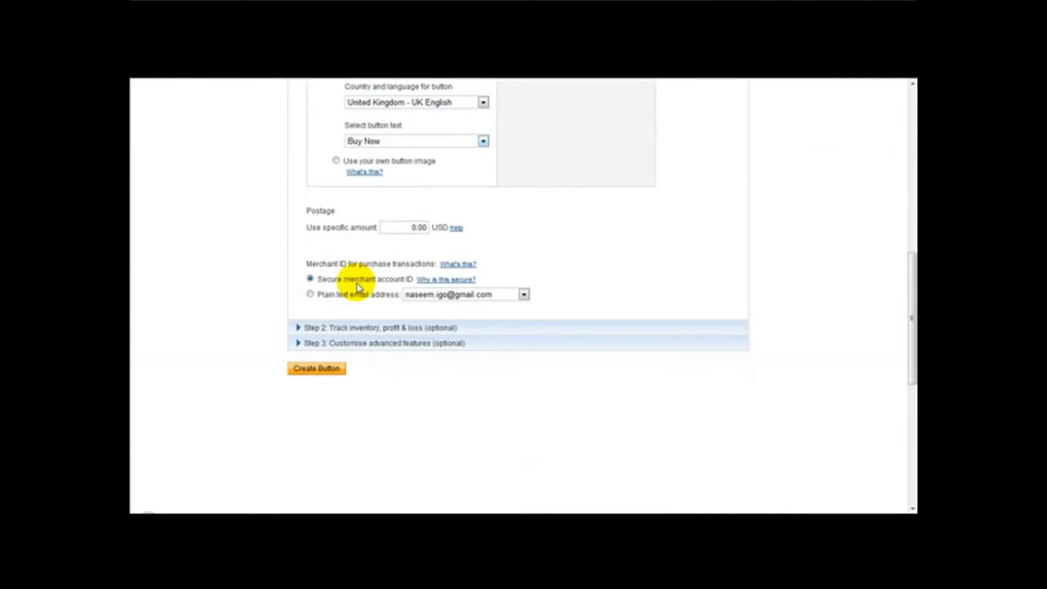
left_click(384, 347)
scroll(386, 345, "down", 2)
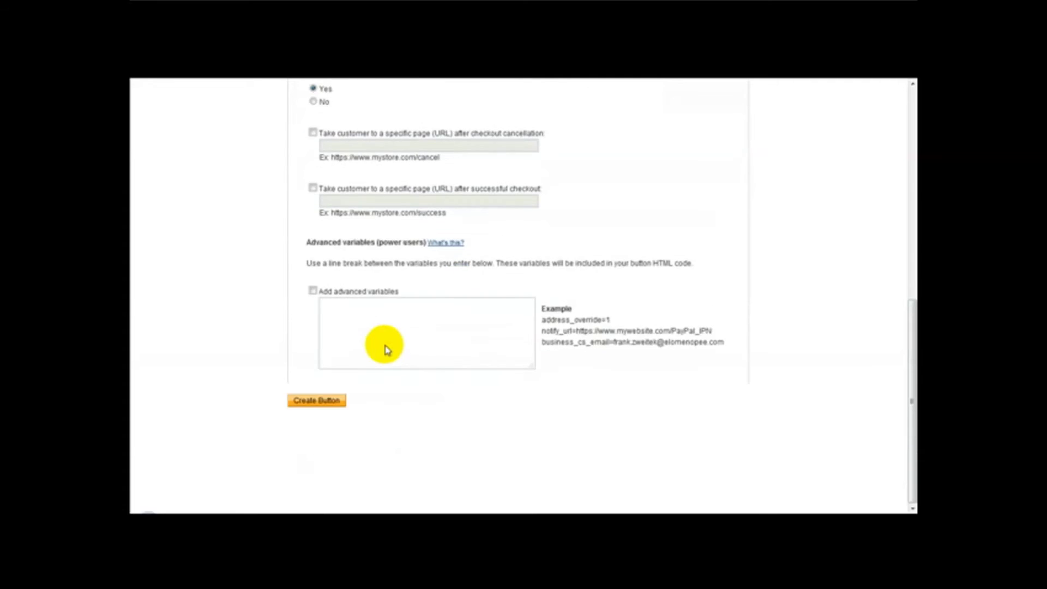
scroll(381, 345, "up", 7)
scroll(388, 341, "down", 3)
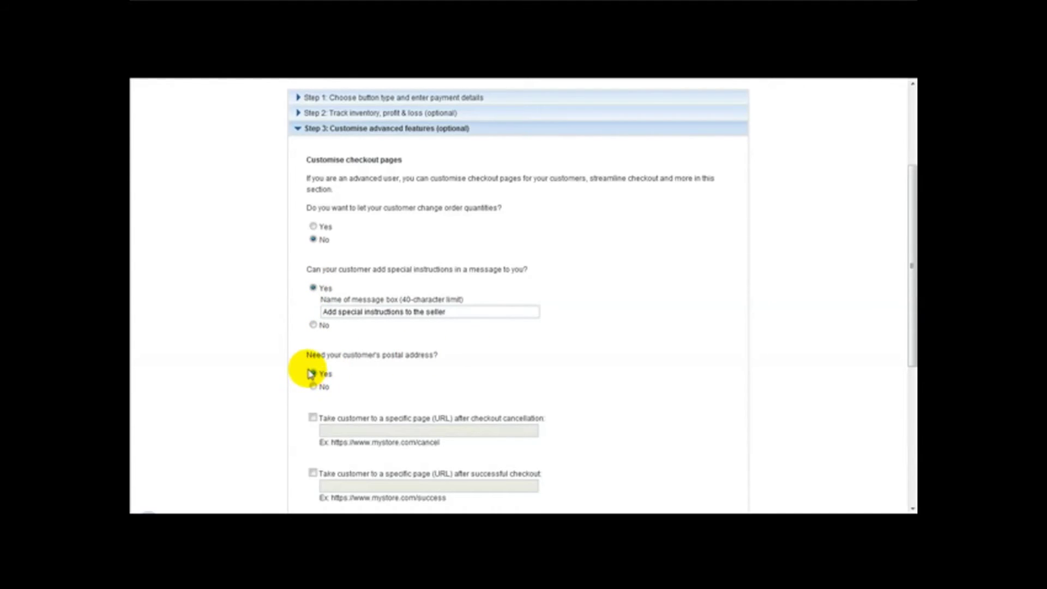
scroll(215, 427, "down", 2)
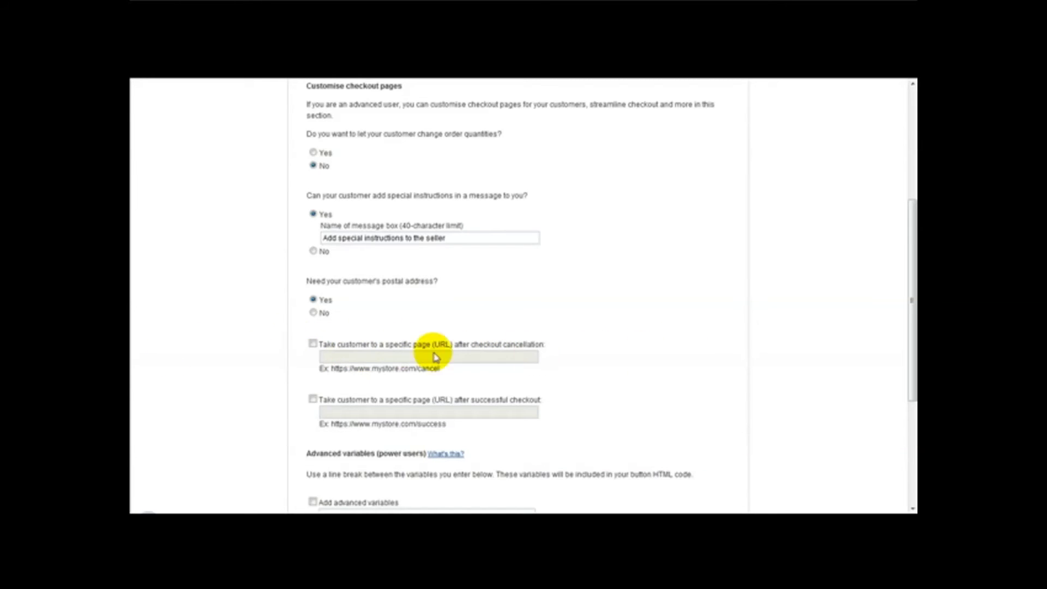
scroll(294, 355, "down", 1)
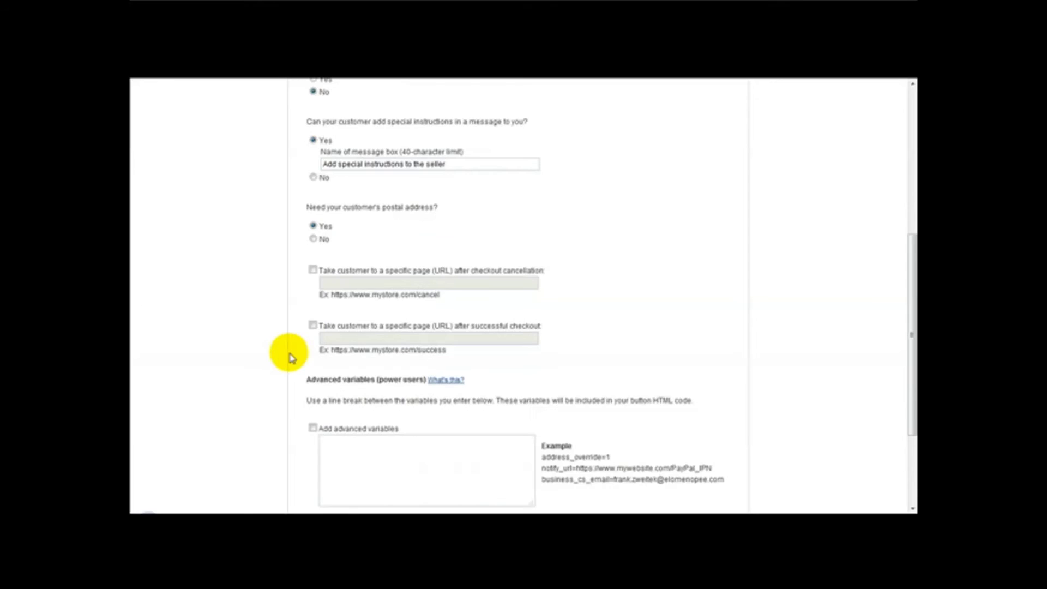
left_click(313, 326)
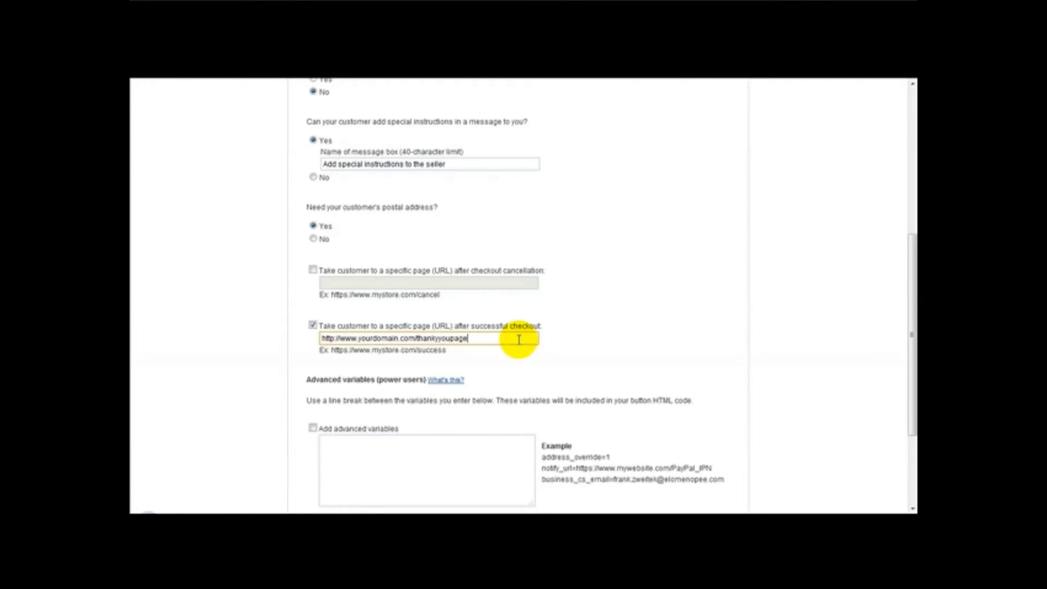
scroll(518, 339, "down", 2)
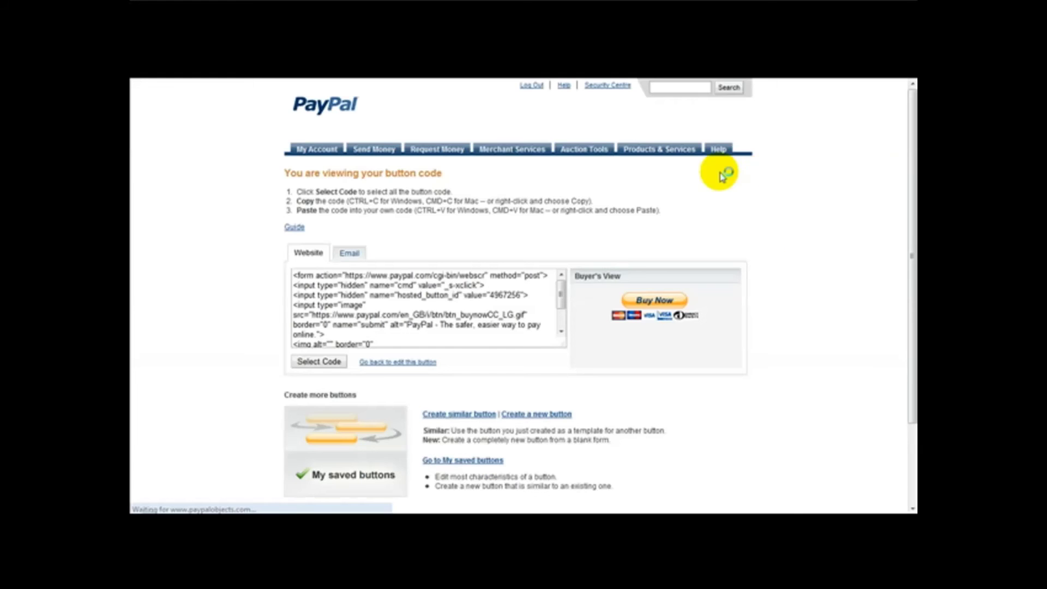
Step: Select and copy all the Website button code, then switch over to FrontPage
scroll(592, 265, "down", 2)
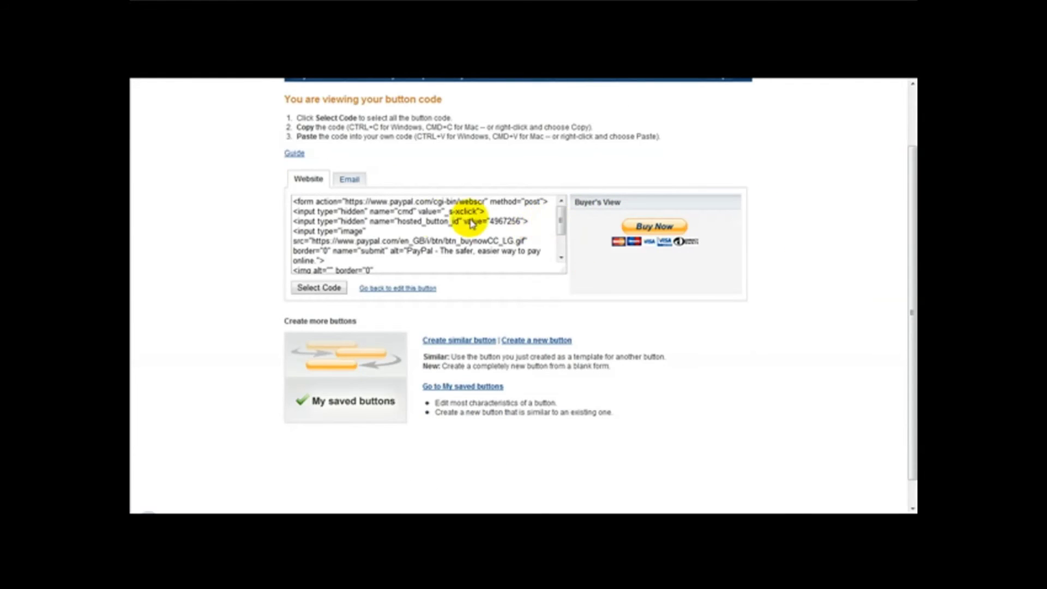
left_click(303, 211)
key("ctrl+a")
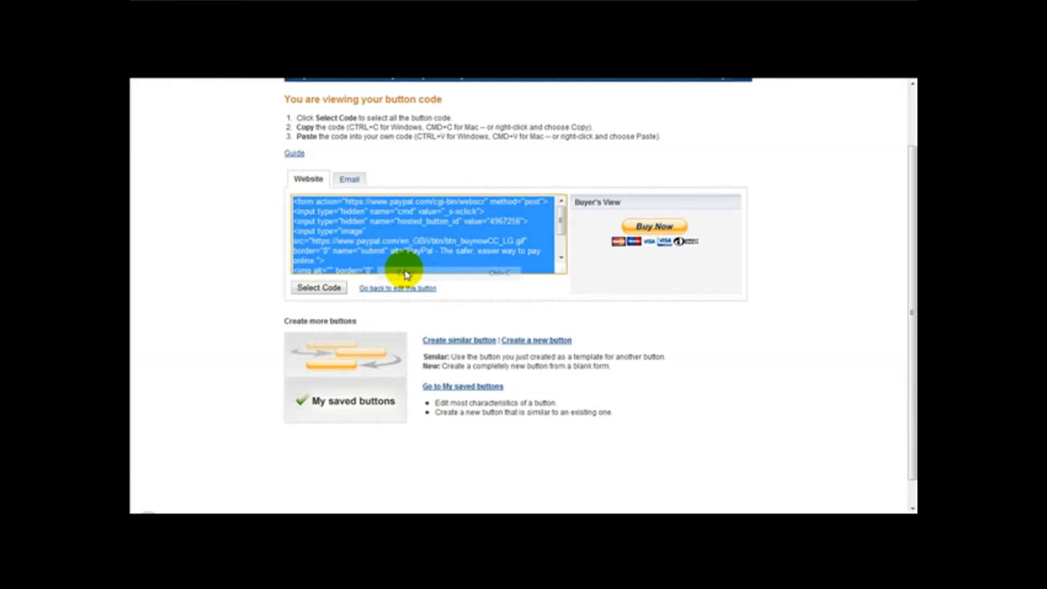
key("alt+Tab")
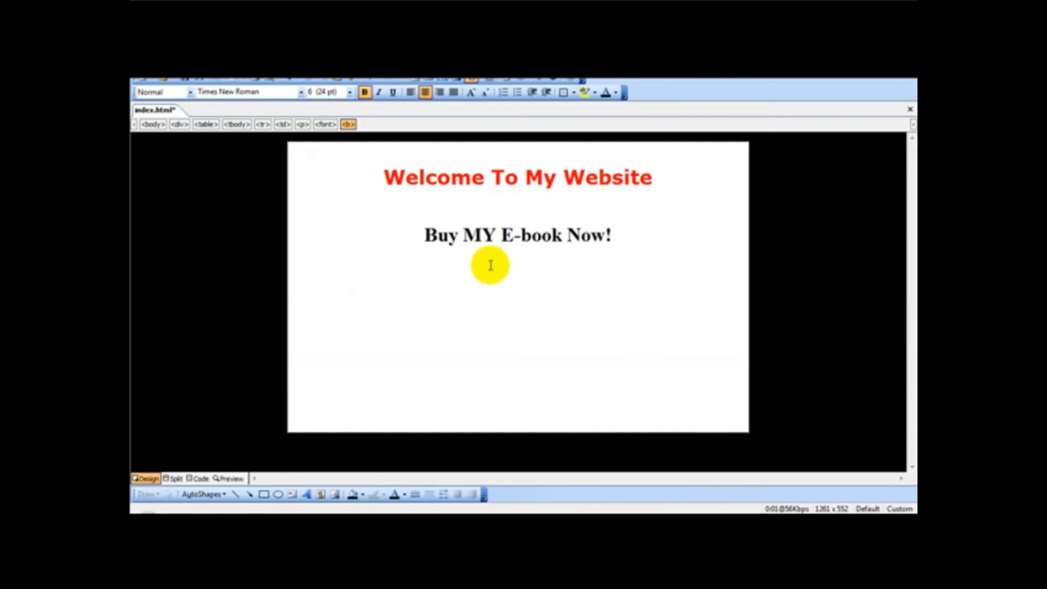
Step: Paste the PayPal button code into index.html's Code view and preview the Buy Now button
left_click(499, 285)
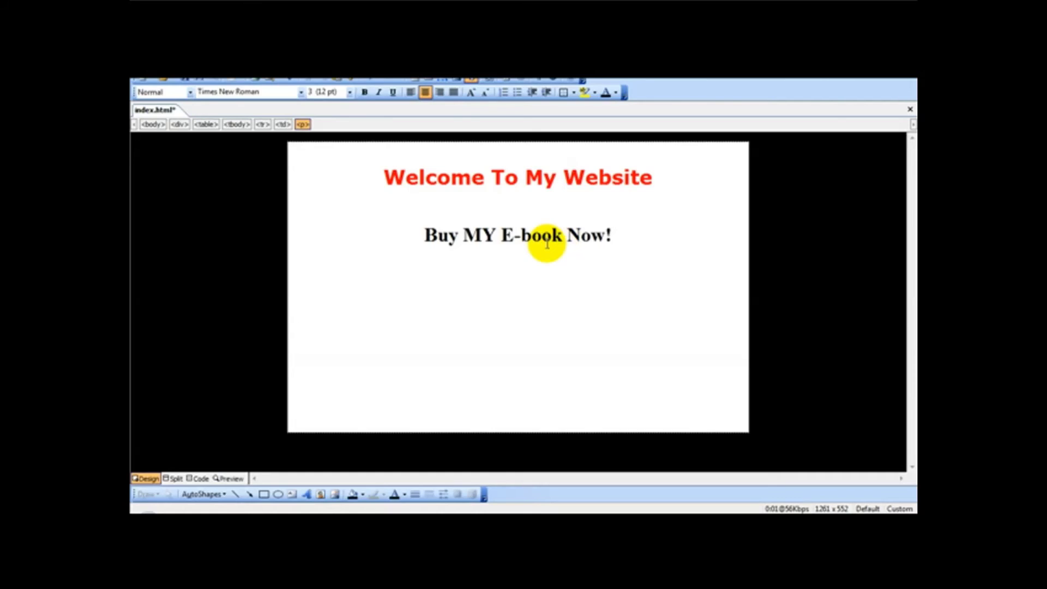
left_click(200, 478)
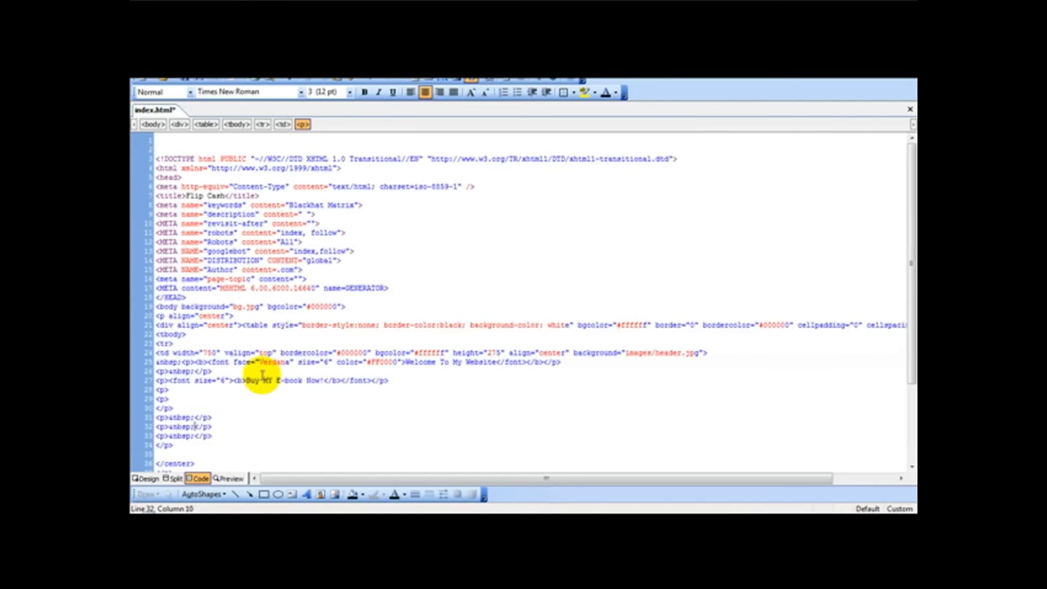
left_click(298, 334)
key("ctrl+v")
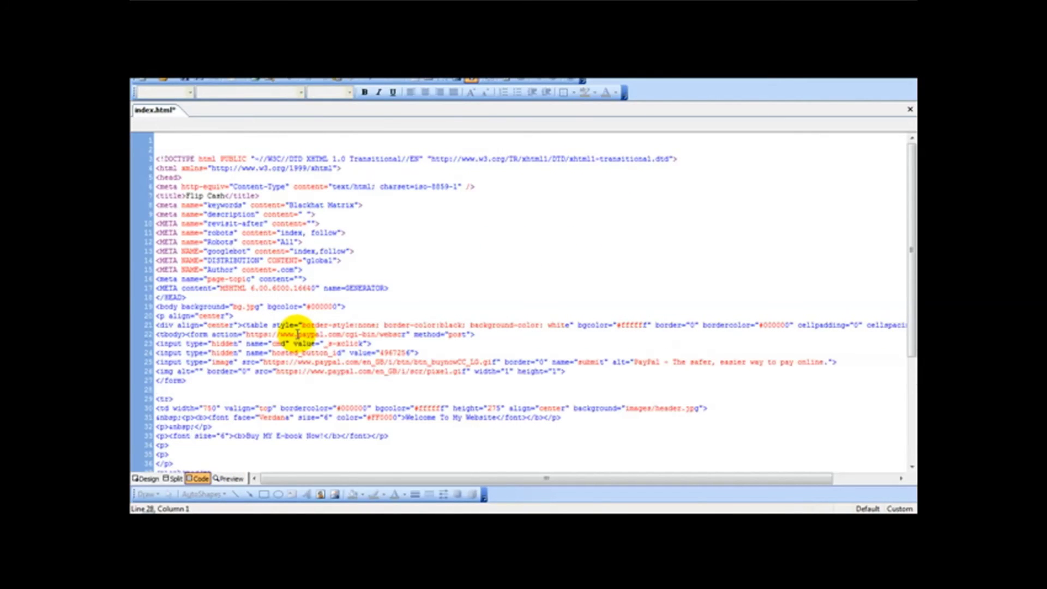
left_click(145, 479)
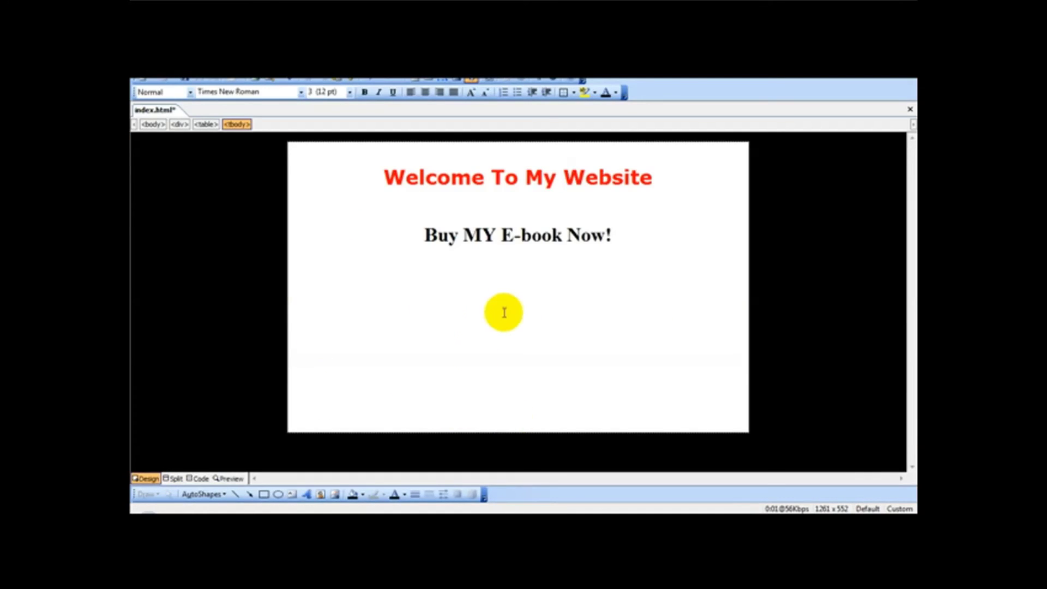
left_click(228, 478)
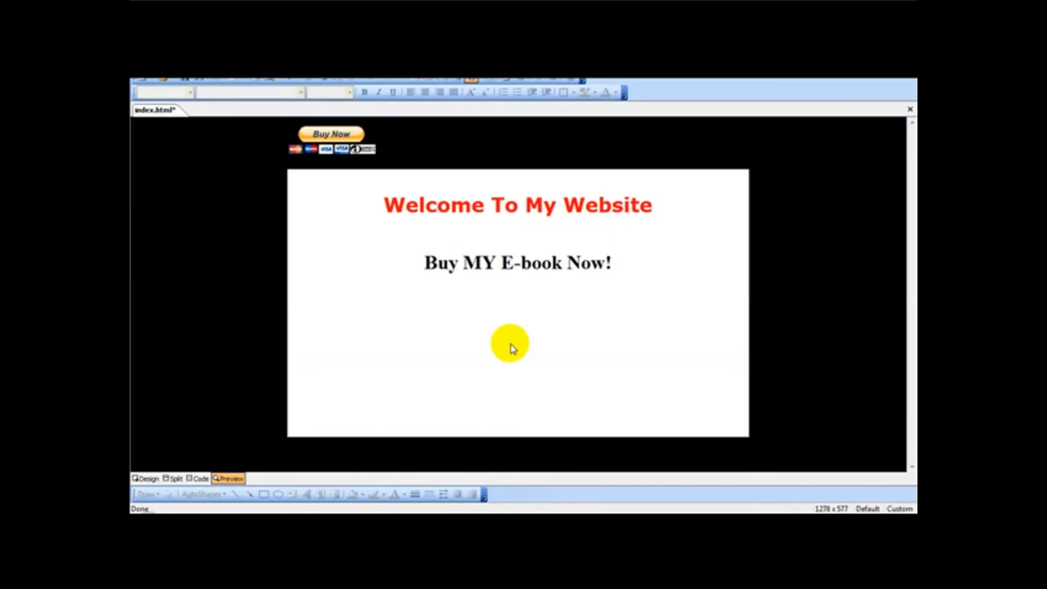
left_click(148, 479)
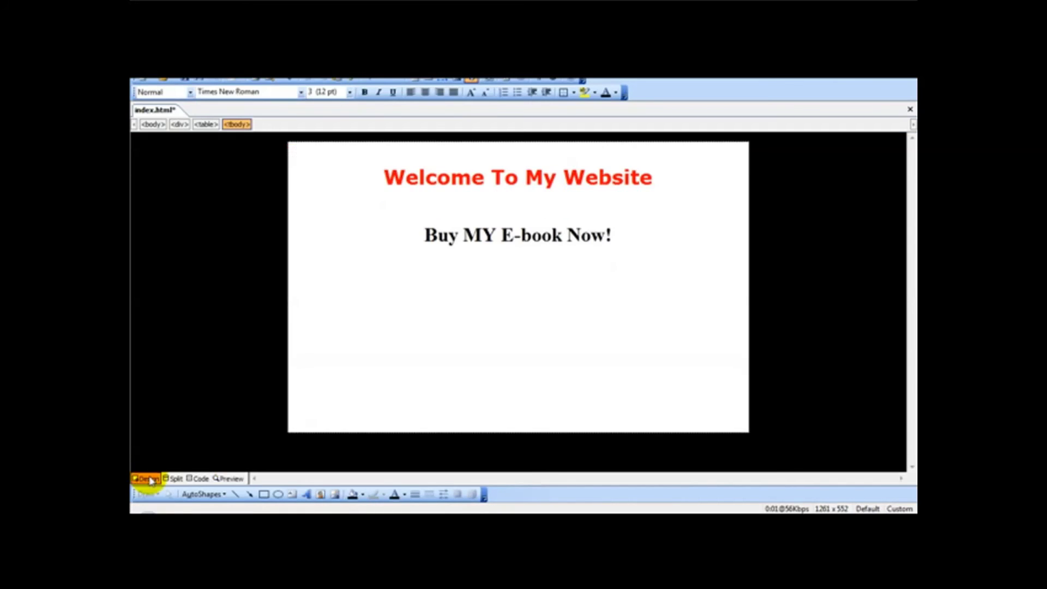
Step: Cut the misplaced form code and type a placeholder 'hhh' in the cell under the heading
left_click(199, 480)
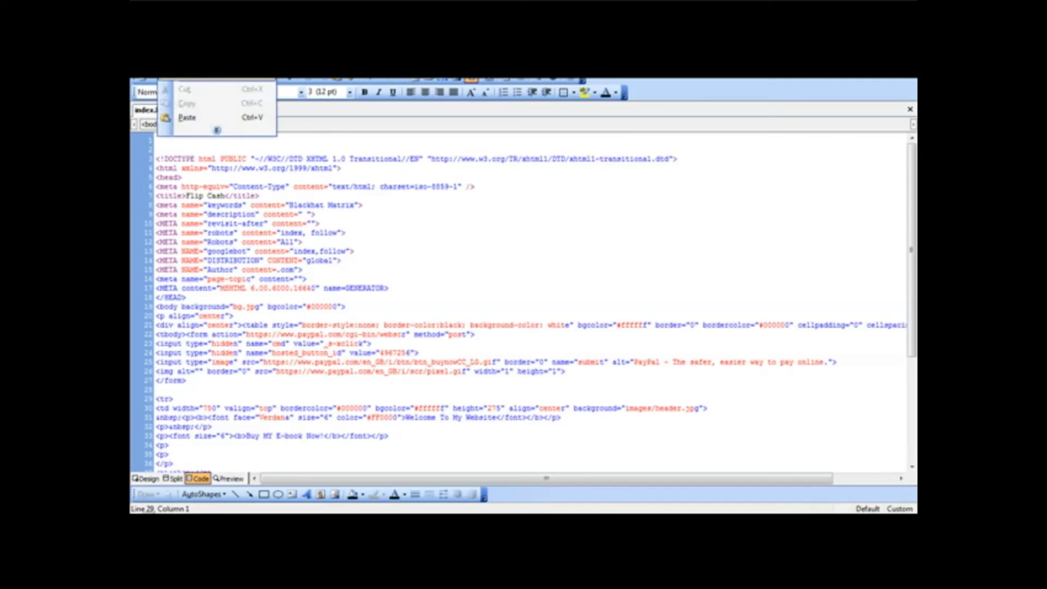
left_click(163, 87)
left_click(144, 479)
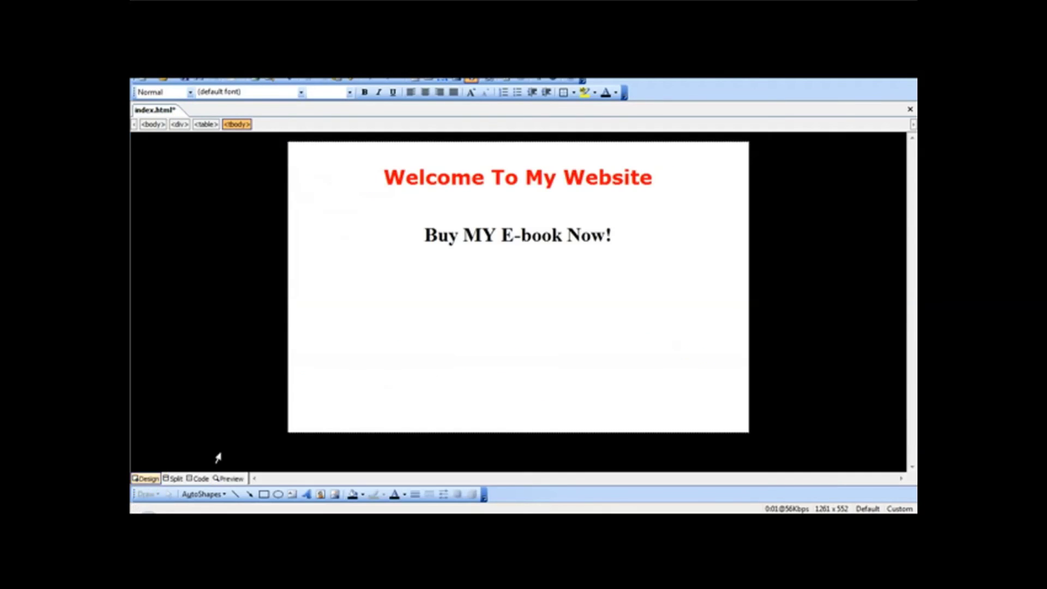
left_click(518, 319)
type("hhh")
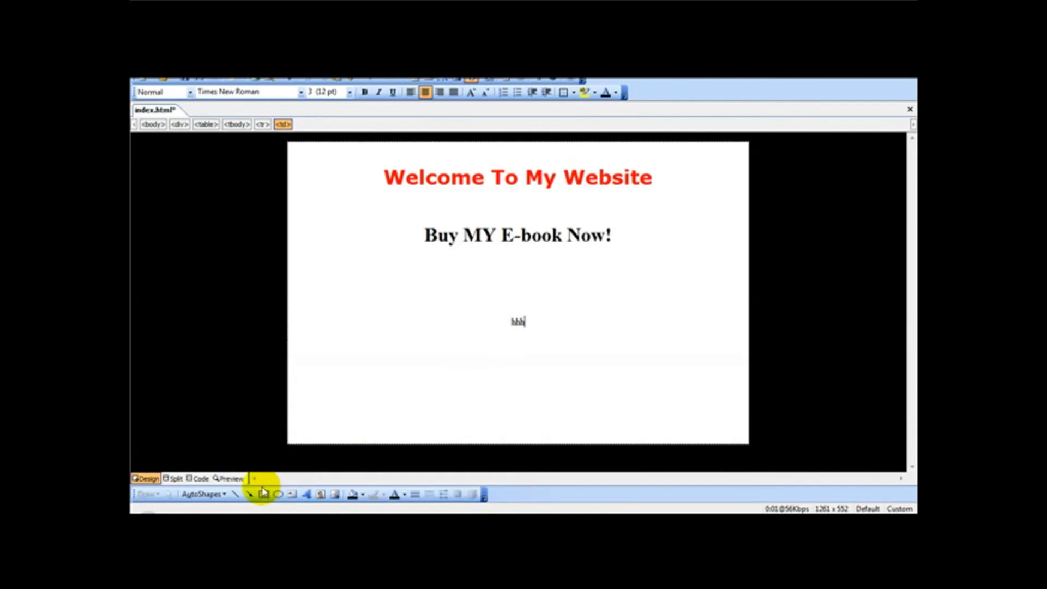
Step: Replace the 'hhh' placeholder in Code view with the PayPal form code and check it in Design view
left_click(199, 479)
key("BackSpace")
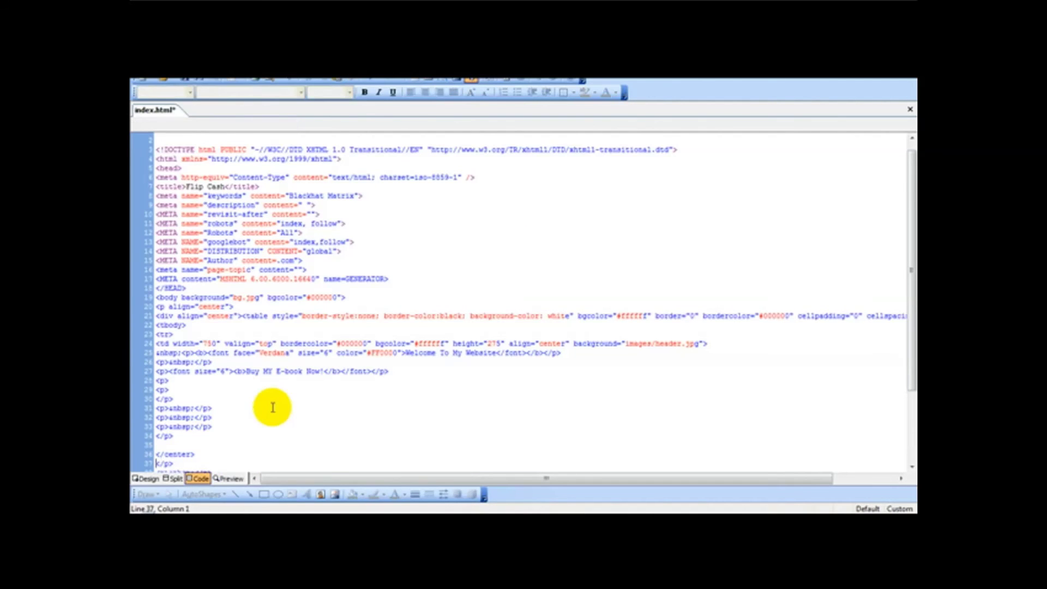
key("ctrl+v")
left_click(156, 479)
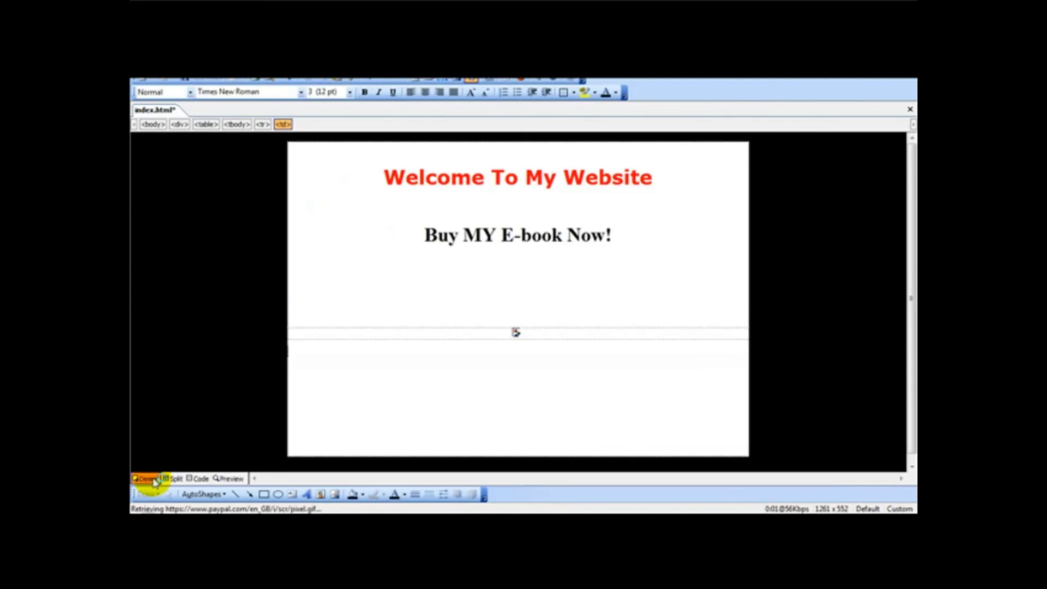
scroll(541, 399, "down", 1)
scroll(542, 400, "up", 1)
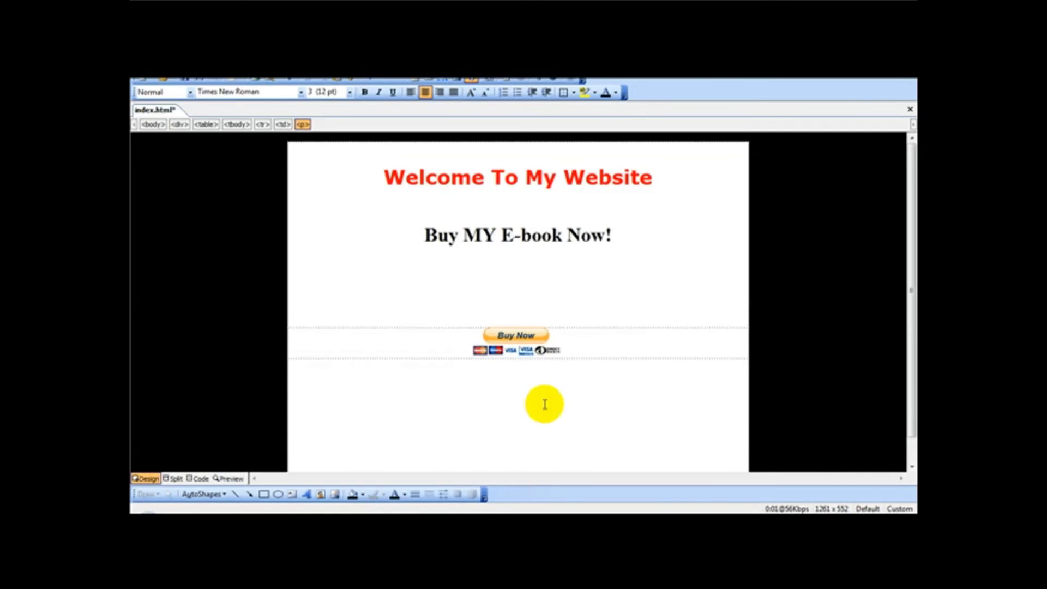
left_click(552, 272)
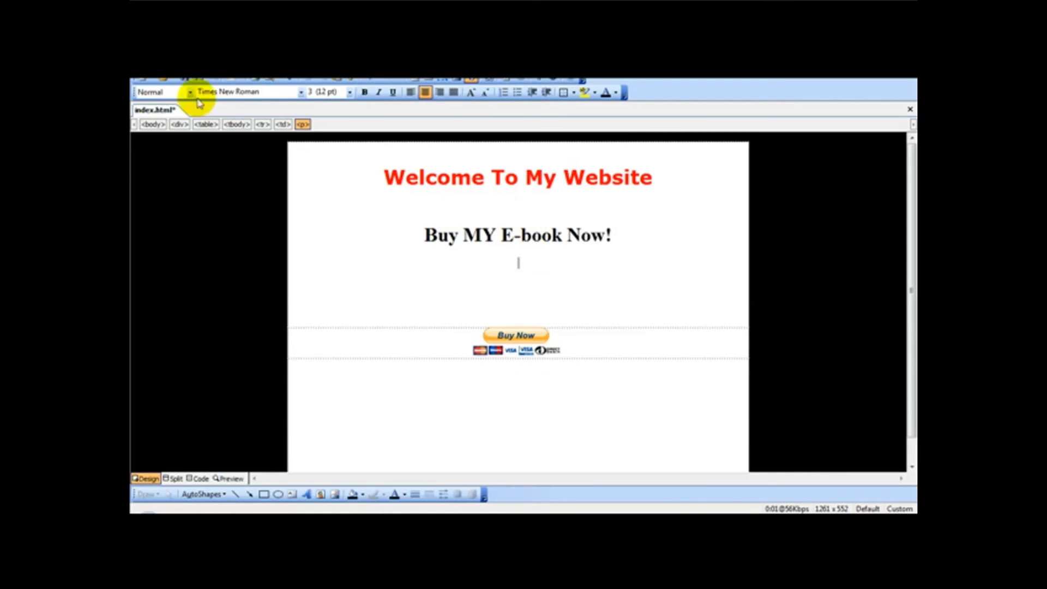
scroll(605, 433, "down", 1)
scroll(554, 425, "up", 1)
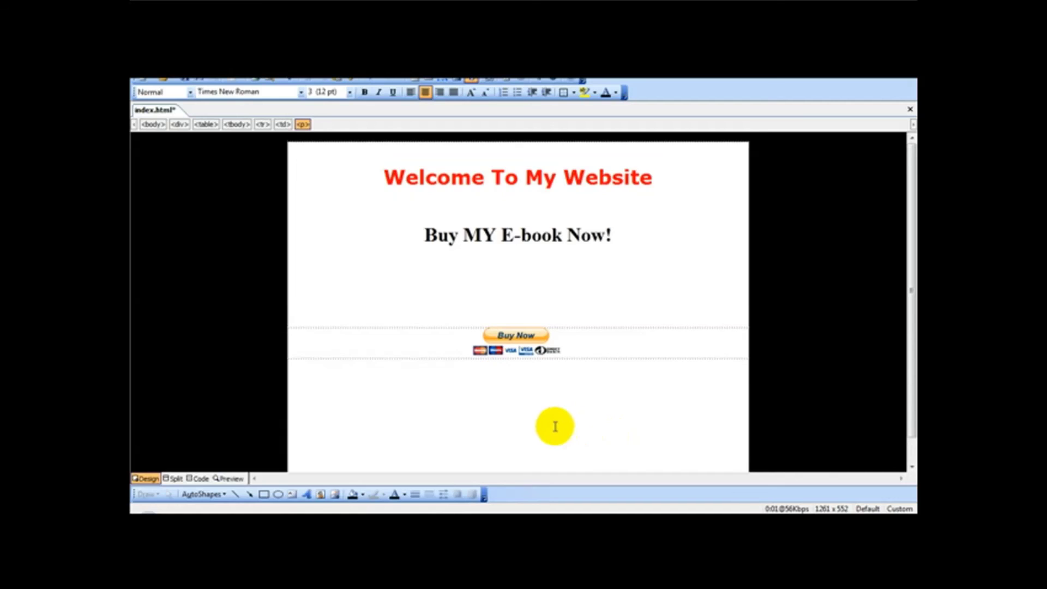
scroll(680, 283, "down", 1)
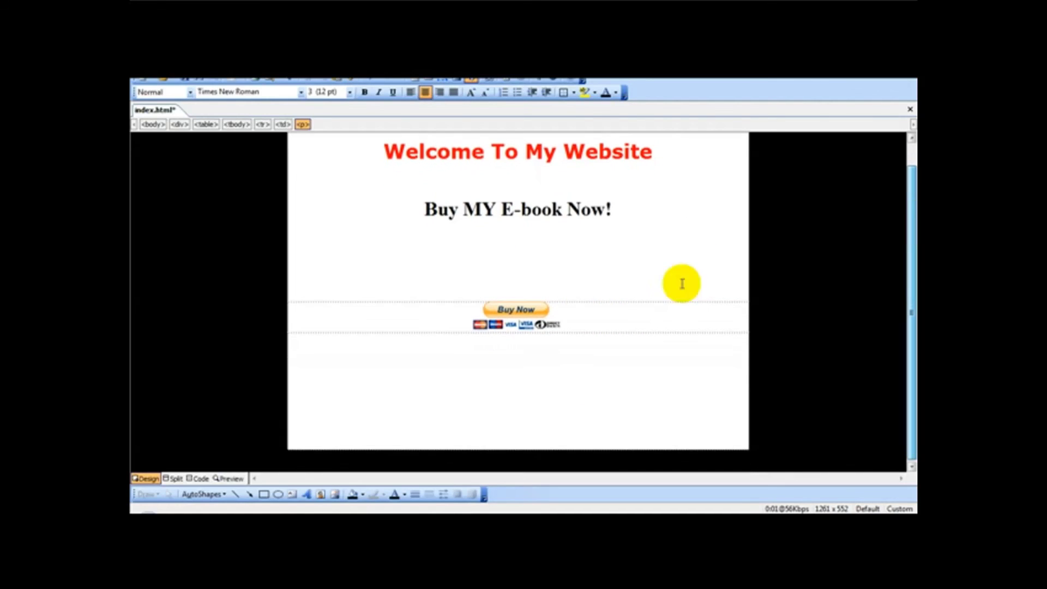
scroll(307, 384, "up", 1)
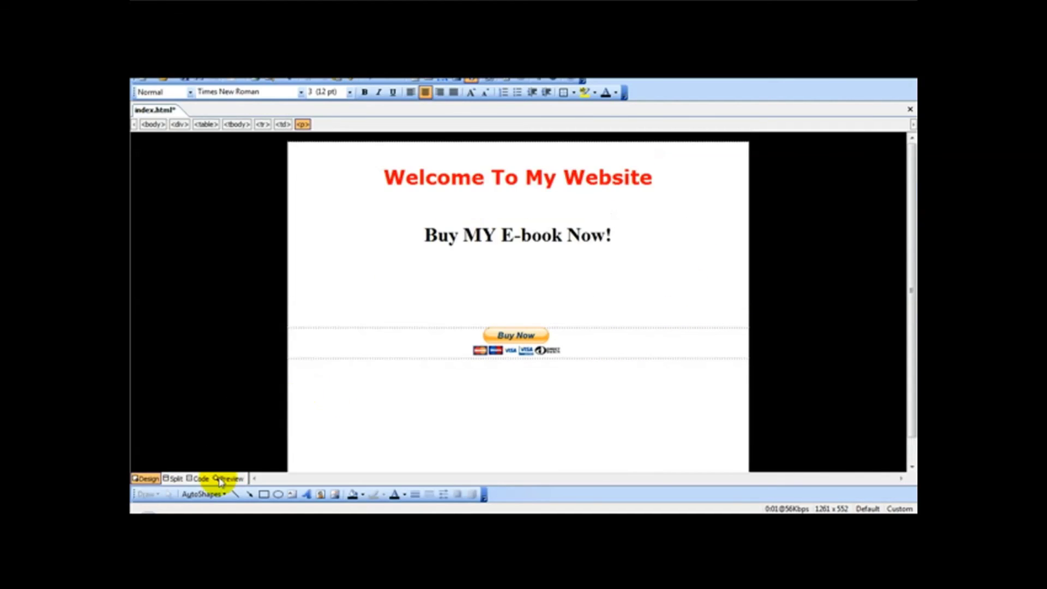
left_click(226, 480)
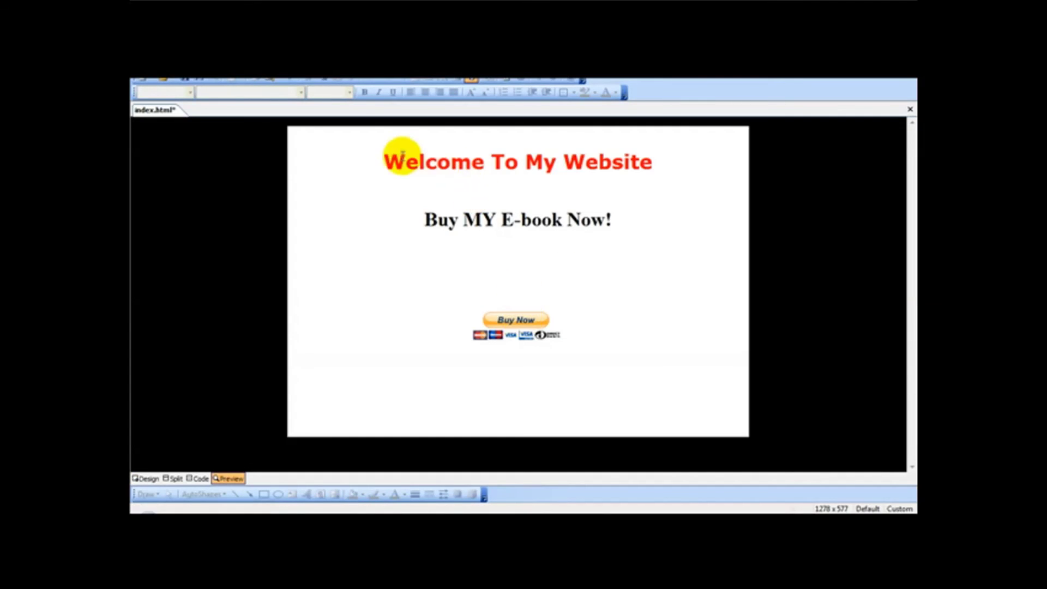
triple_click(570, 158)
left_click(591, 285)
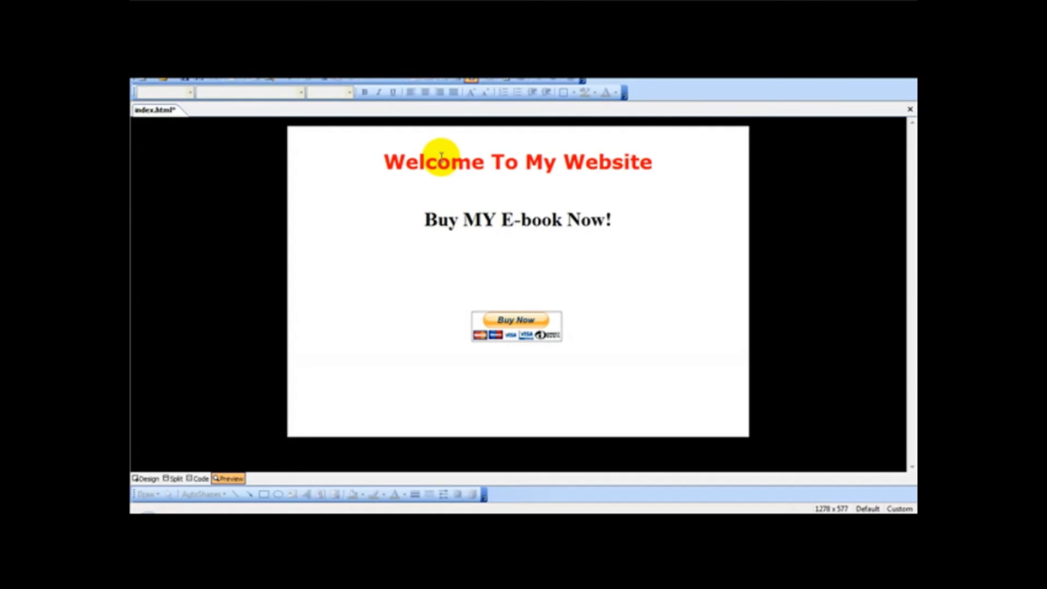
left_click(518, 322)
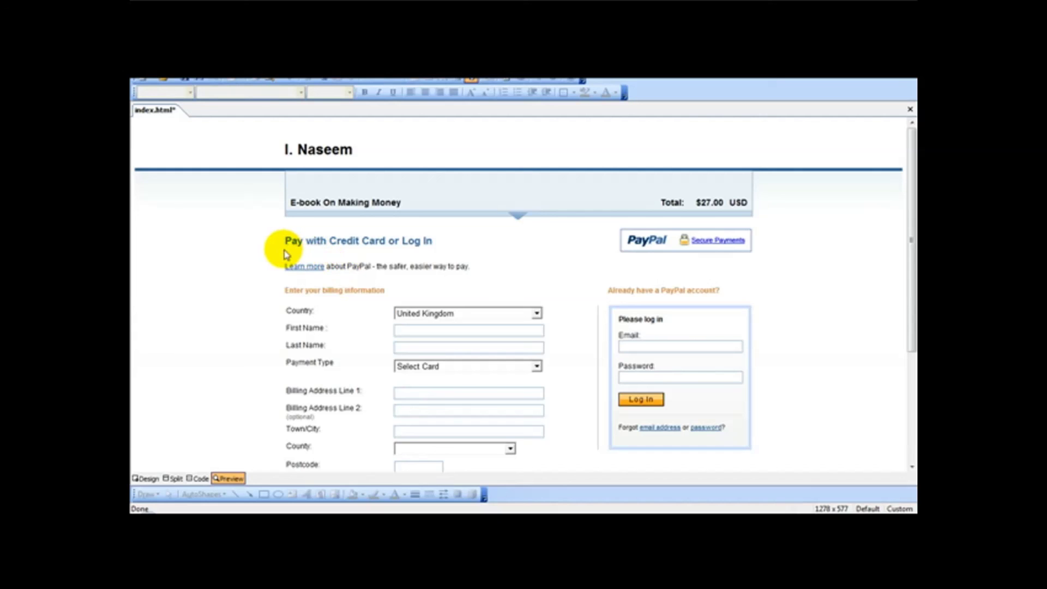
scroll(673, 358, "down", 1)
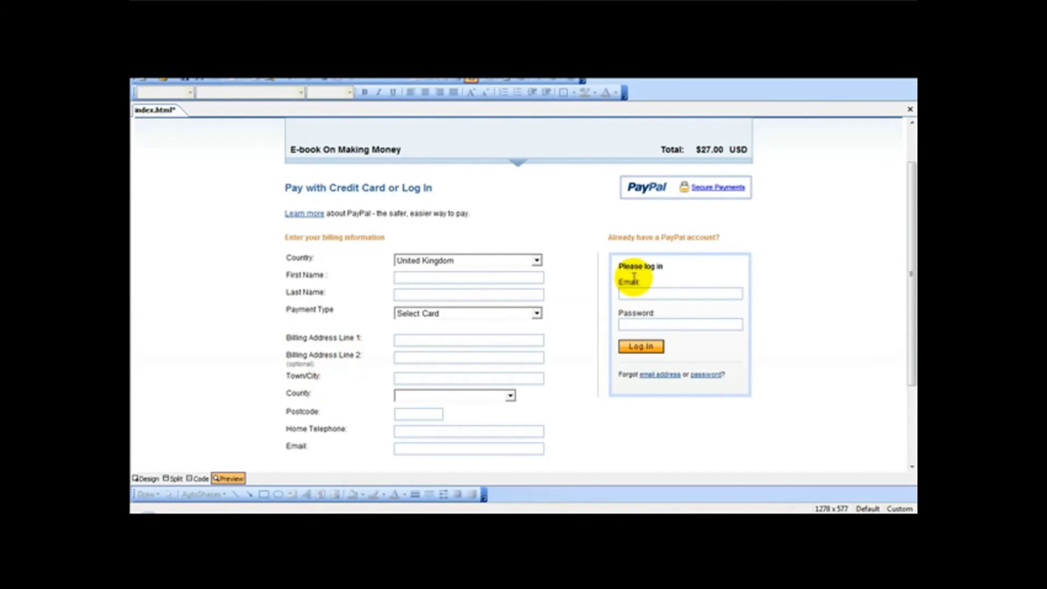
scroll(622, 281, "down", 1)
scroll(616, 284, "up", 2)
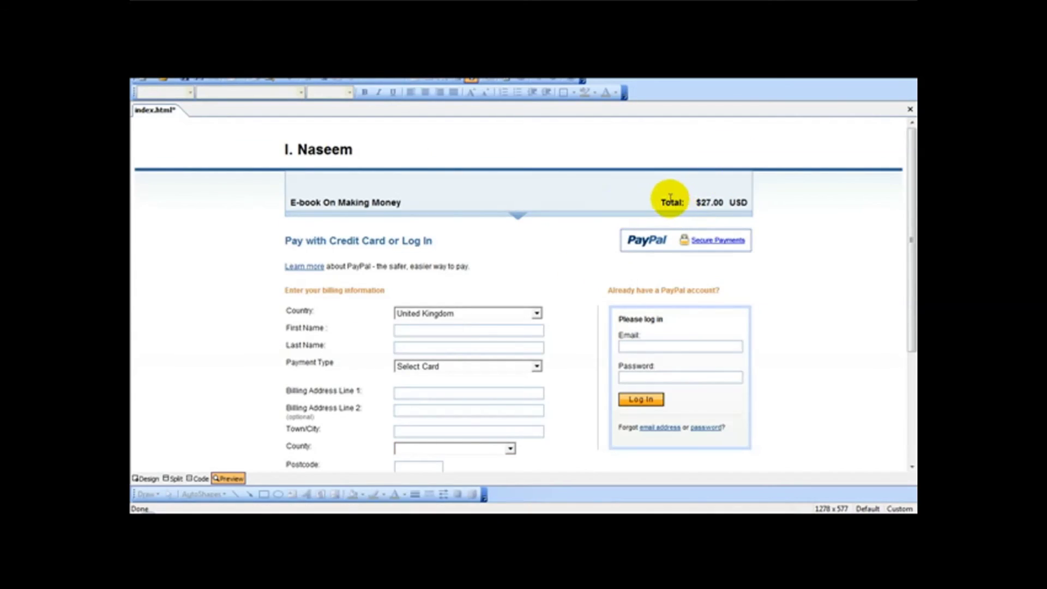
left_click_drag(671, 198, 760, 199)
left_click(817, 197)
scroll(816, 213, "down", 3)
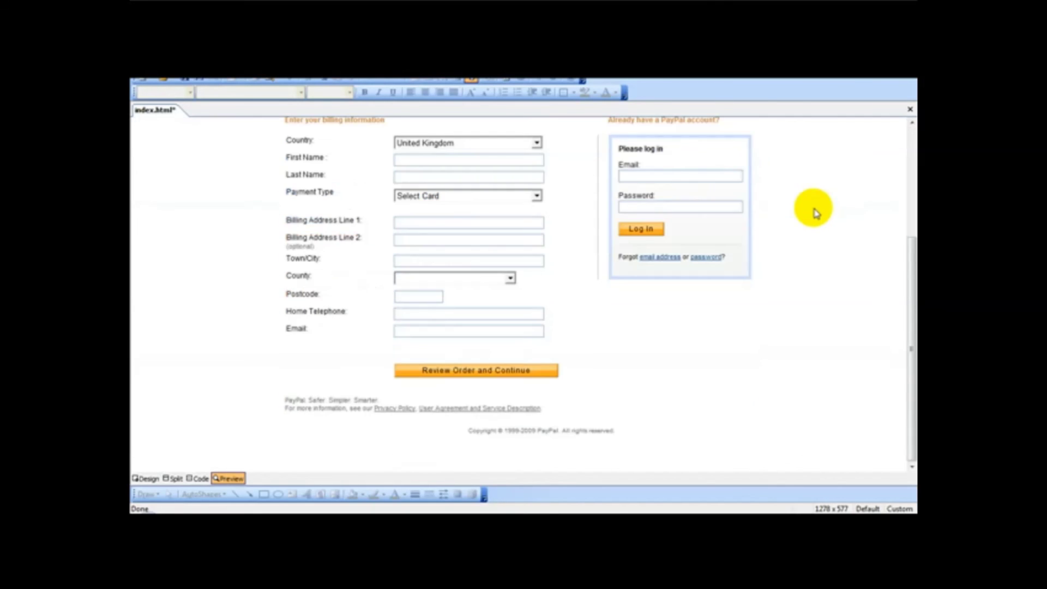
scroll(777, 254, "up", 3)
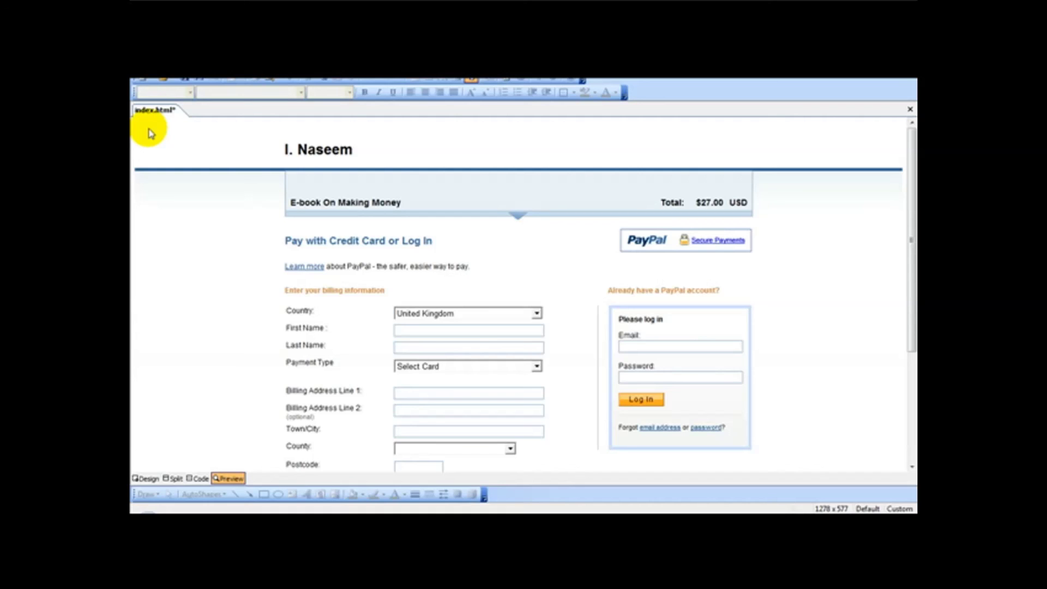
scroll(276, 264, "down", 1)
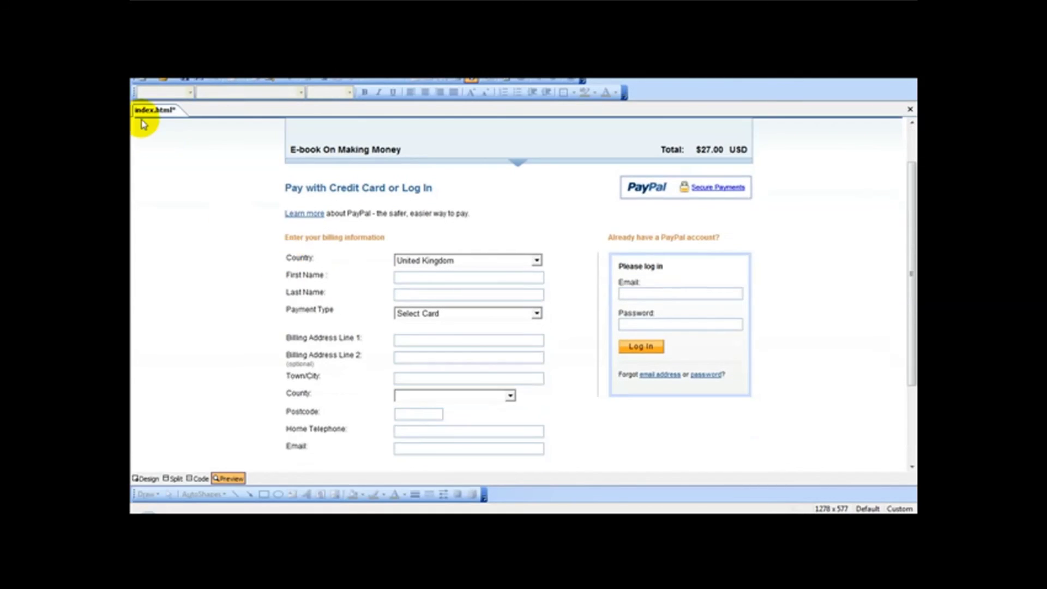
left_click(145, 479)
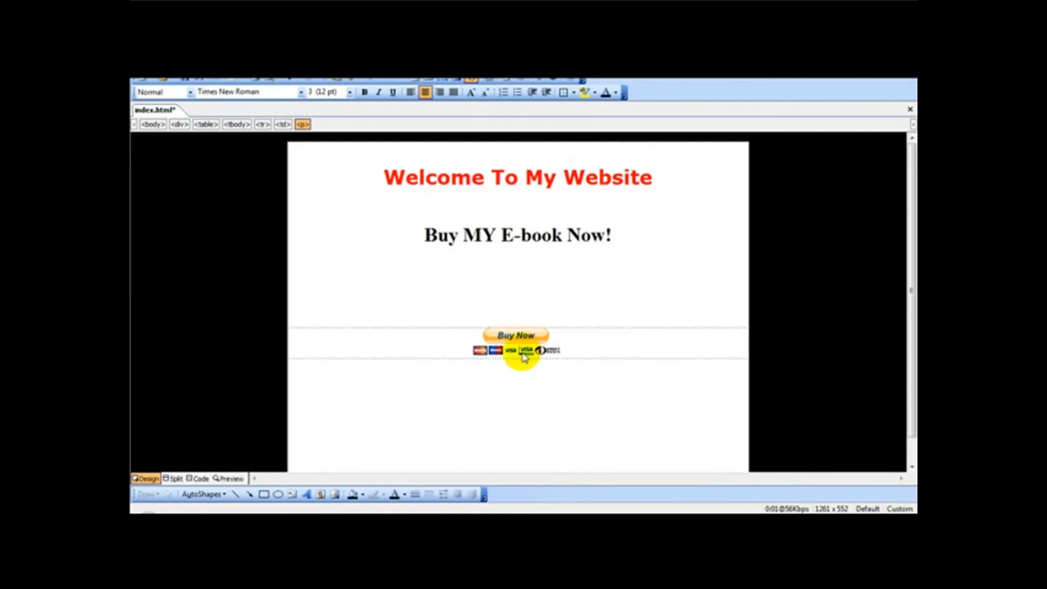